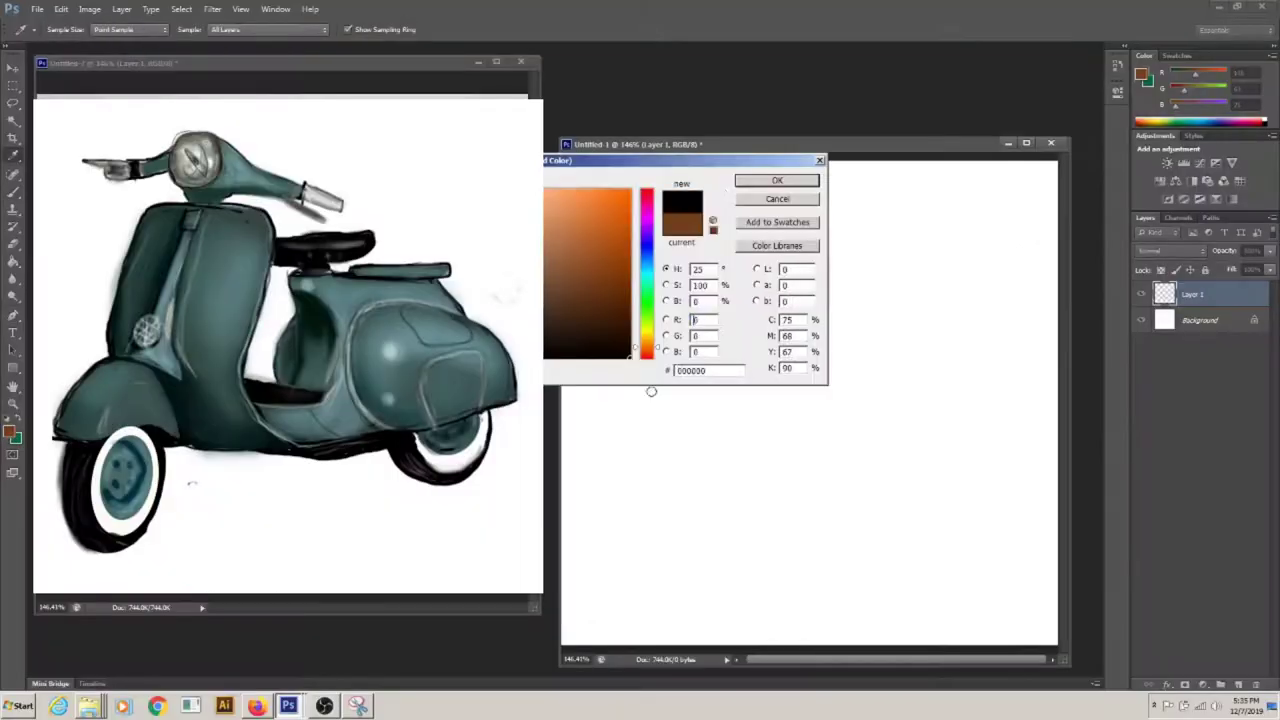
With black confirmed, sketch the leg shield's curve and the front fender hump
click(757, 234)
drag(716, 240, 850, 510)
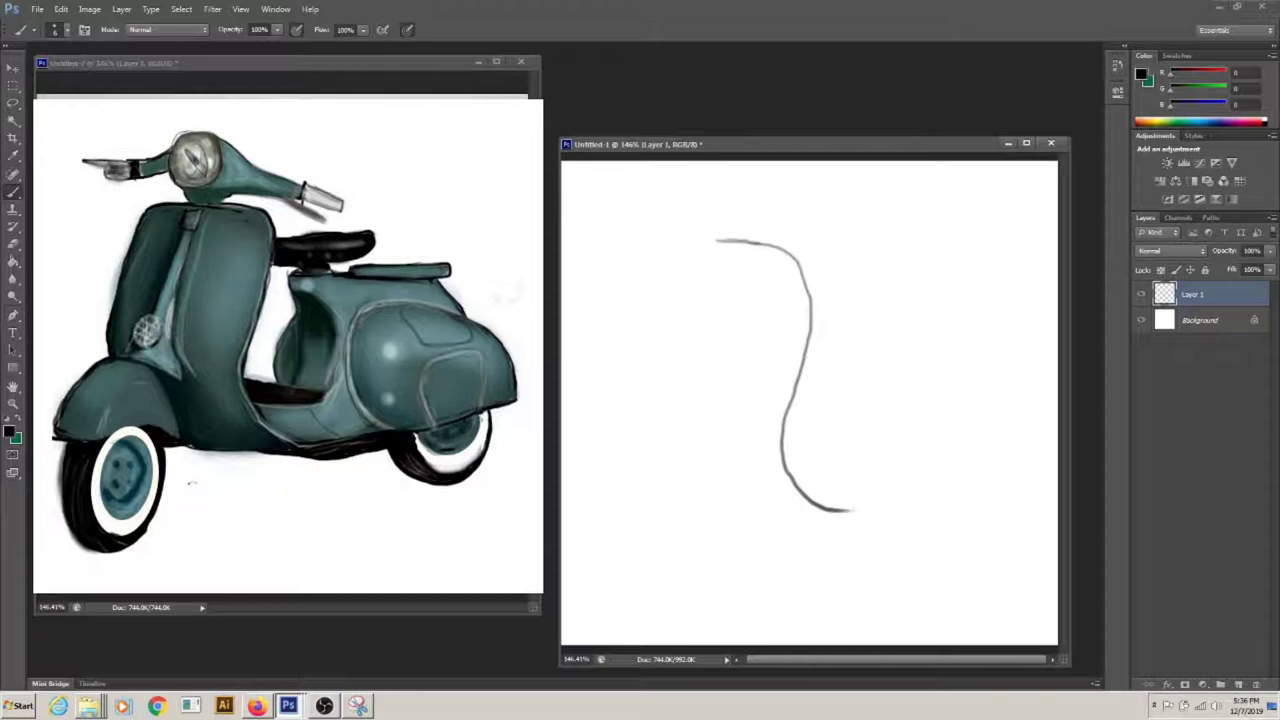
mouse_move(700, 240)
mouse_down()
mouse_move(665, 245)
mouse_move(608, 381)
mouse_up()
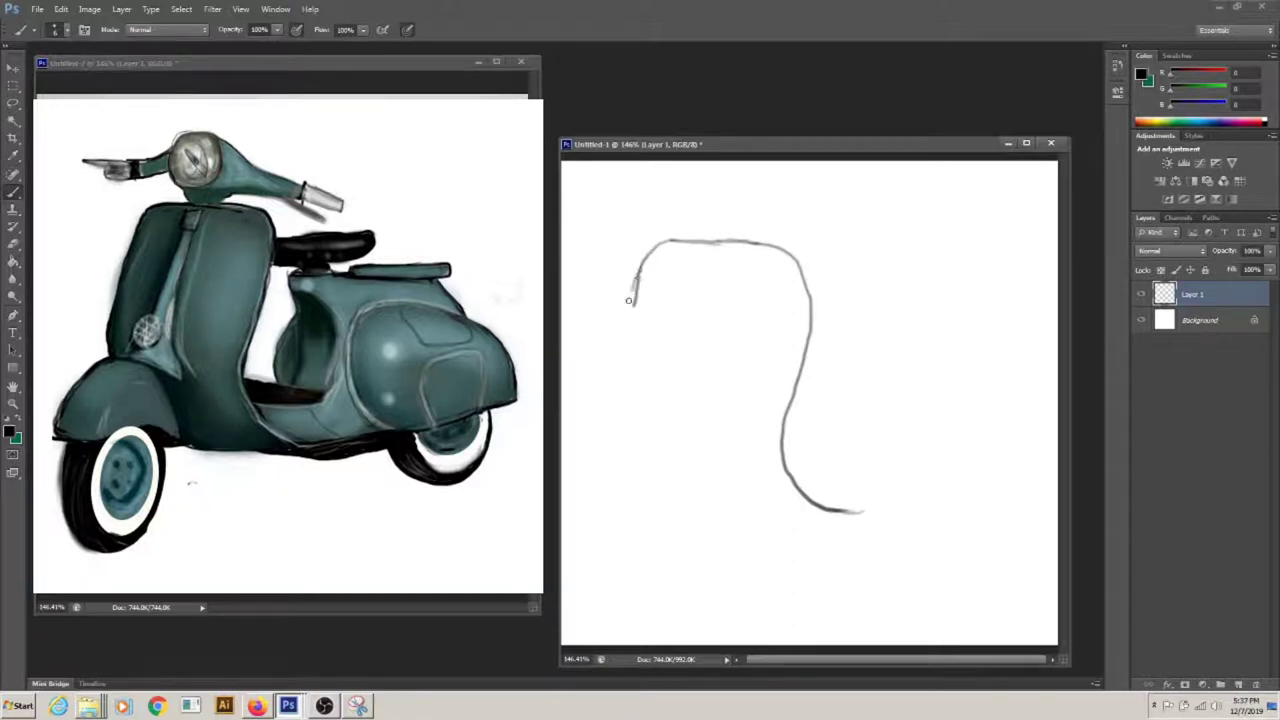
mouse_move(793, 260)
mouse_down()
mouse_move(812, 305)
mouse_move(783, 445)
mouse_move(800, 500)
mouse_move(870, 511)
mouse_up()
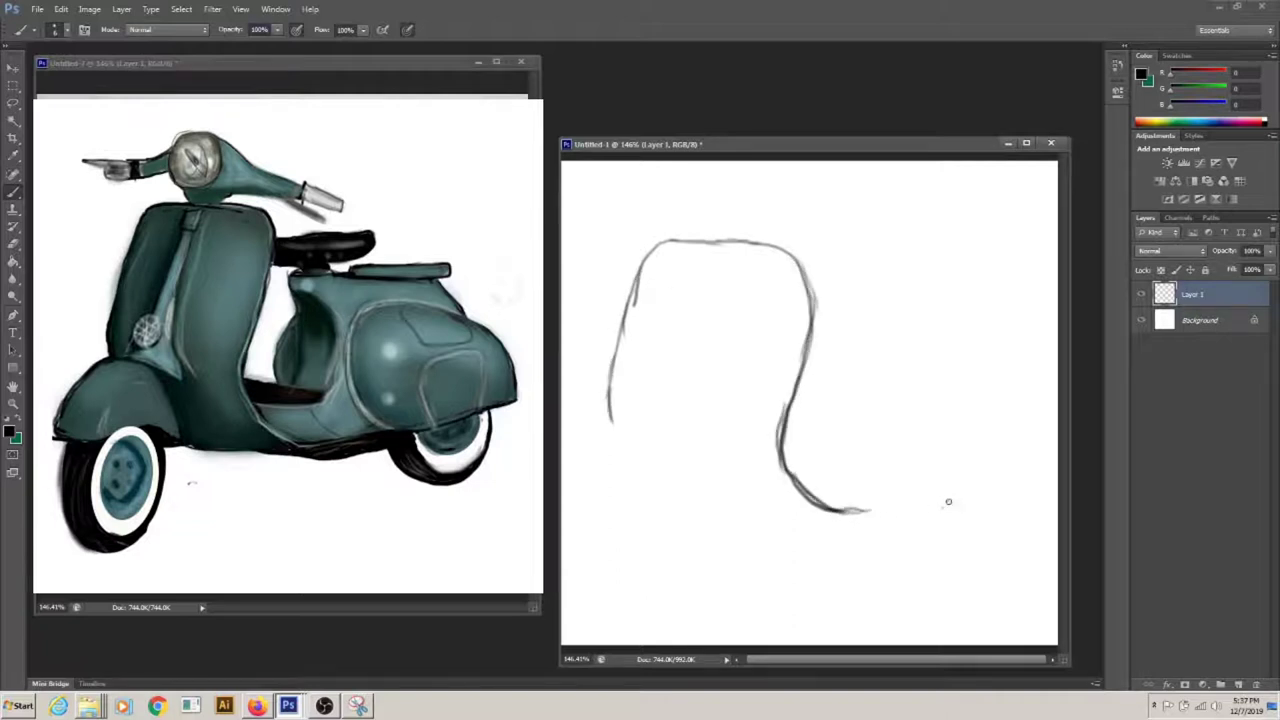
drag(609, 424, 563, 478)
mouse_move(609, 421)
mouse_down()
mouse_move(654, 432)
mouse_move(706, 524)
mouse_move(609, 421)
mouse_move(678, 456)
mouse_move(708, 530)
mouse_move(560, 500)
mouse_up()
mouse_move(571, 409)
mouse_down()
mouse_move(609, 409)
mouse_move(585, 510)
mouse_up()
Erase stray fender lines, then redraw the fender's right edge and leg shield's left side darker
key(ctrl+z)
mouse_move(636, 422)
mouse_down()
mouse_move(578, 510)
mouse_move(580, 480)
mouse_move(578, 496)
mouse_move(617, 449)
mouse_move(590, 496)
mouse_up()
key(e)
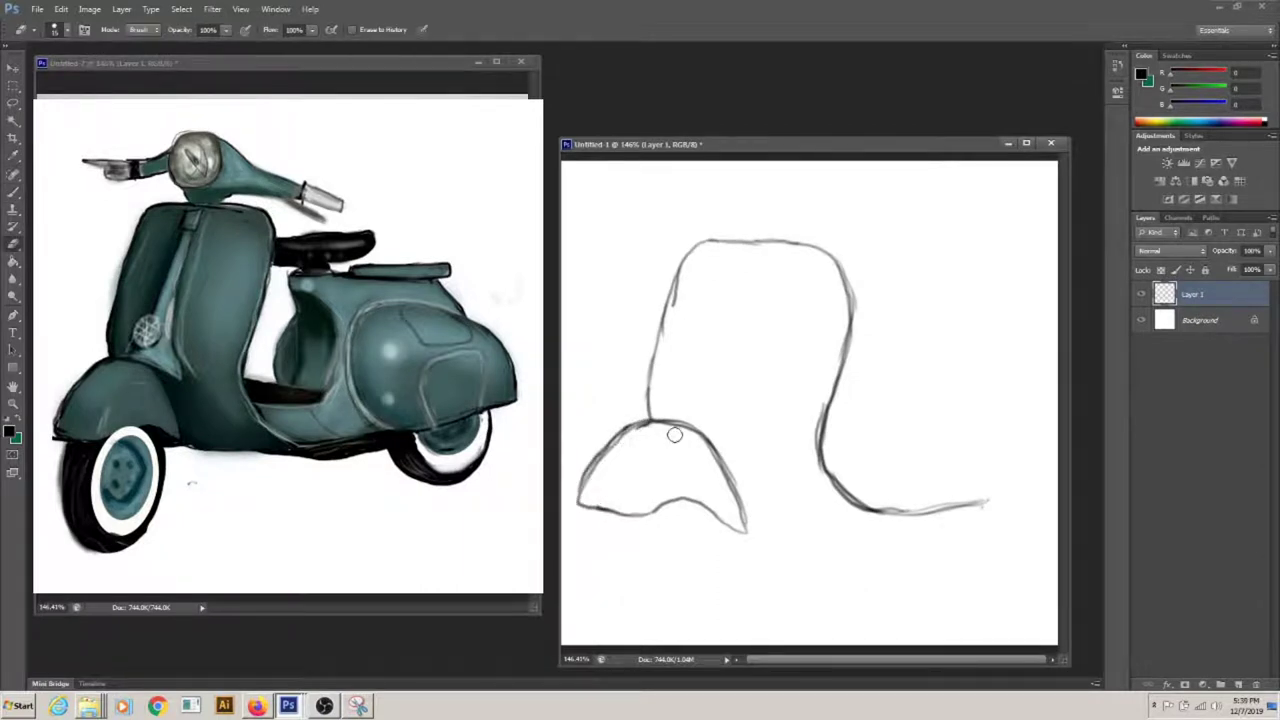
key(b)
mouse_move(712, 452)
mouse_down()
mouse_move(740, 512)
mouse_move(664, 498)
mouse_move(612, 515)
mouse_up()
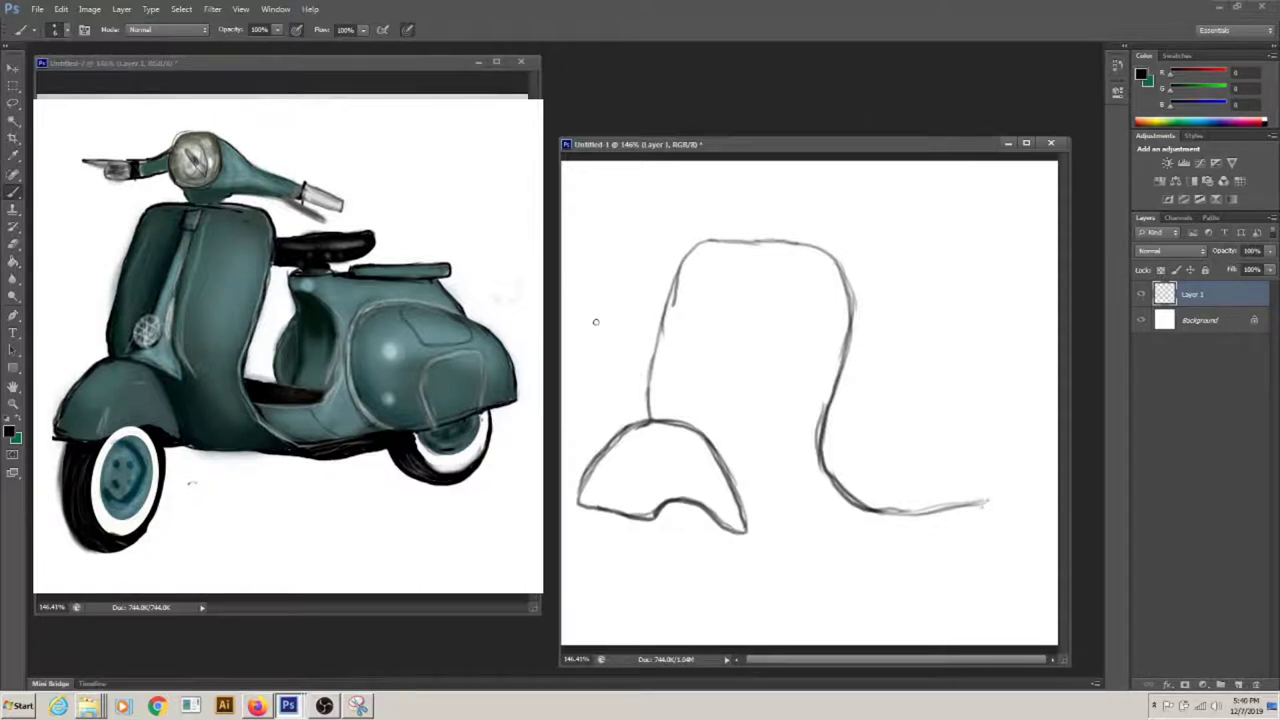
drag(658, 325, 647, 418)
Retrace the leg shield's top edge, add the floor line and the inner curve behind the shield
mouse_move(798, 244)
mouse_down()
mouse_move(712, 238)
mouse_move(850, 300)
mouse_move(818, 450)
mouse_move(1000, 498)
mouse_move(912, 517)
mouse_move(990, 500)
mouse_up()
mouse_move(850, 535)
mouse_down()
mouse_move(745, 528)
mouse_move(835, 530)
mouse_up()
mouse_move(758, 527)
mouse_down()
mouse_move(872, 533)
mouse_move(998, 510)
mouse_move(864, 536)
mouse_move(1000, 504)
mouse_move(850, 534)
mouse_move(748, 526)
mouse_up()
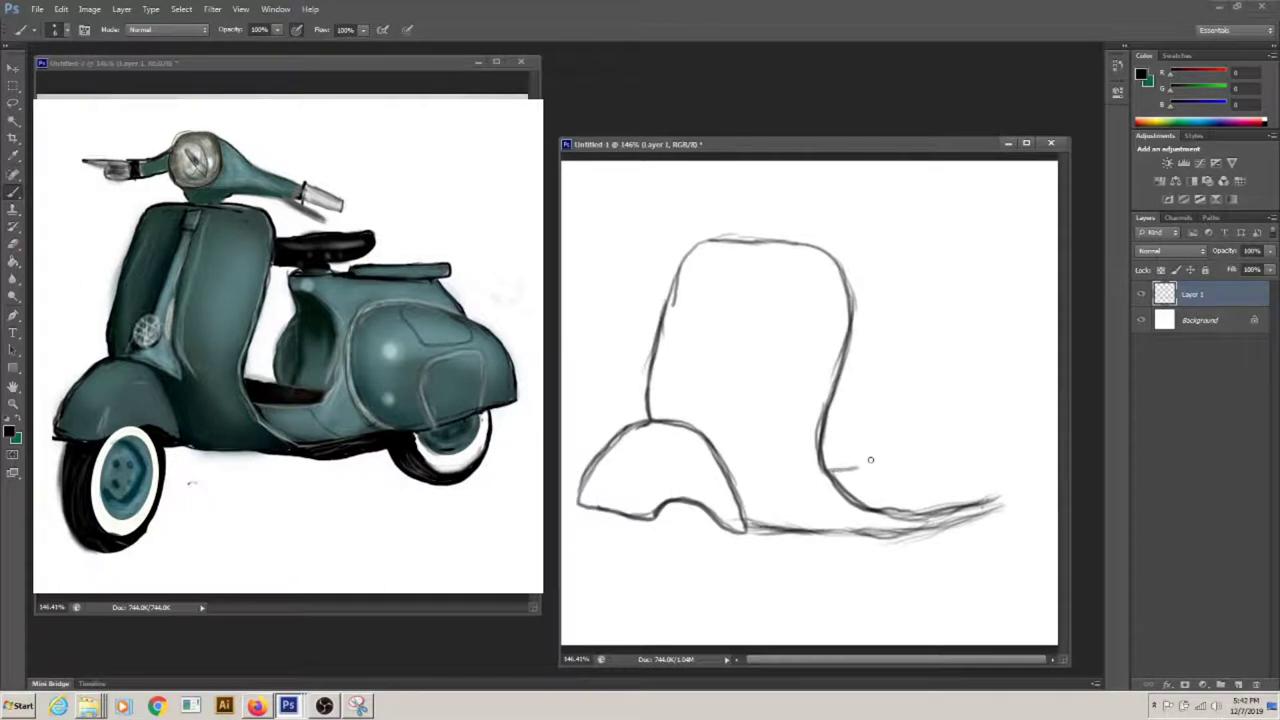
drag(868, 458, 828, 468)
drag(888, 378, 866, 440)
drag(899, 361, 896, 285)
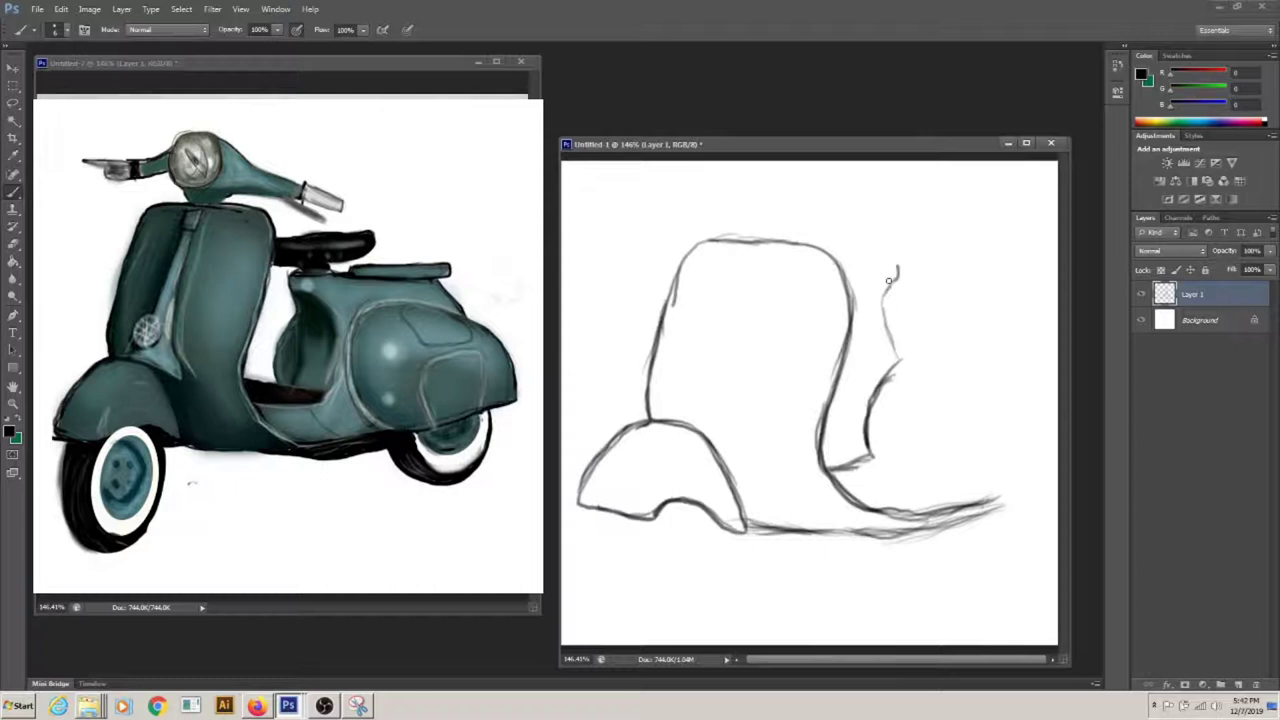
Redraw the leg shield's right and top edges and erase the doubled sketch lines
key(ctrl+z)
mouse_move(846, 316)
mouse_down()
mouse_move(854, 256)
mouse_move(850, 360)
mouse_up()
mouse_move(856, 250)
mouse_down()
mouse_move(737, 214)
mouse_move(687, 242)
mouse_move(668, 305)
mouse_up()
mouse_move(686, 240)
mouse_down()
mouse_move(765, 220)
mouse_move(810, 228)
mouse_move(856, 334)
mouse_up()
key(e)
drag(740, 245, 826, 252)
drag(840, 304, 845, 380)
drag(768, 236, 691, 274)
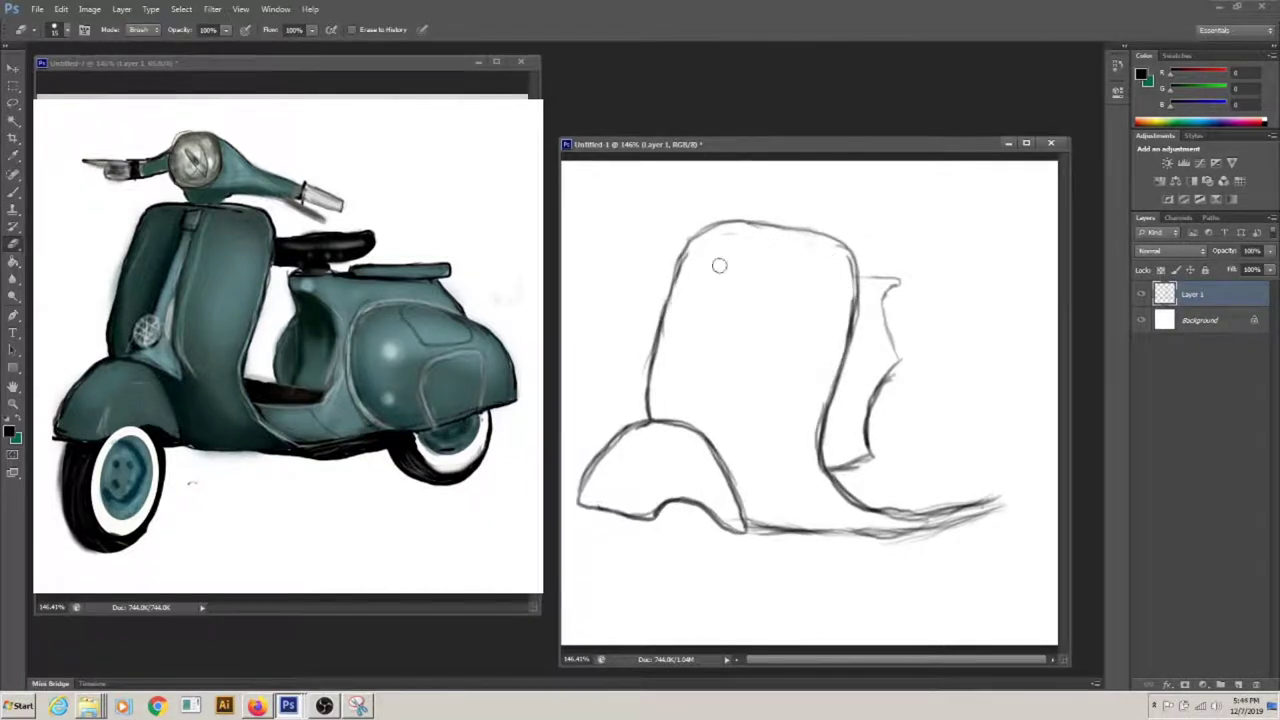
key(b)
Darken the lower-left fender curve, shade inside the arch and sketch the handlebar outline
mouse_move(568, 498)
mouse_down()
mouse_move(640, 540)
mouse_move(662, 532)
mouse_move(618, 536)
mouse_move(580, 518)
mouse_move(641, 512)
mouse_up()
key(e)
key(b)
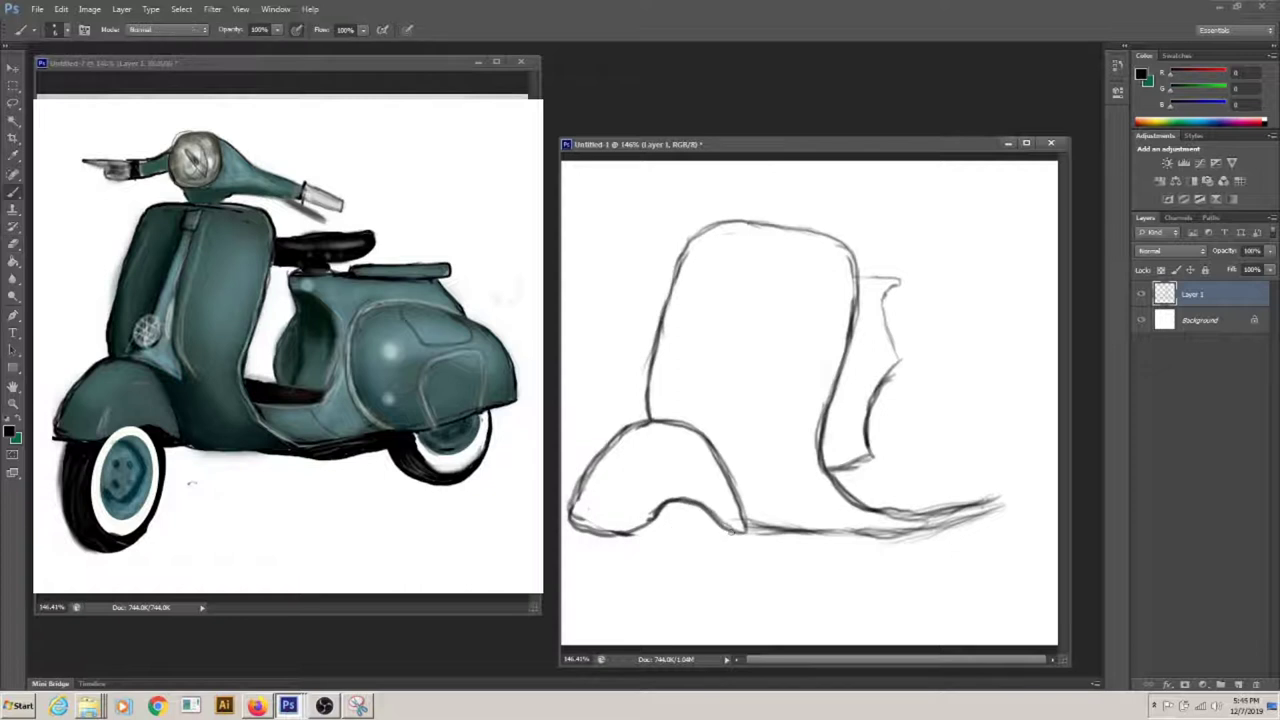
drag(706, 507, 732, 530)
drag(862, 268, 938, 289)
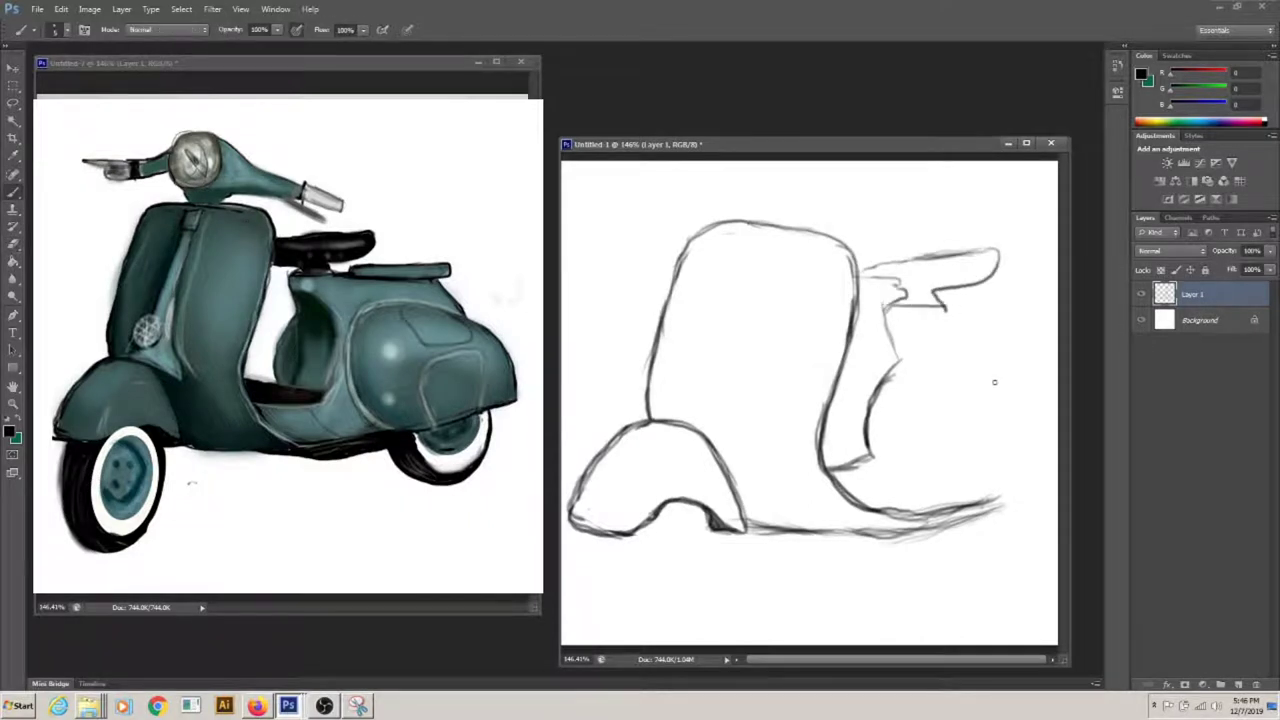
drag(958, 304, 1050, 300)
Nudge the sketch left, then draw the footrest and a thick forked handlebar grip
key(v)
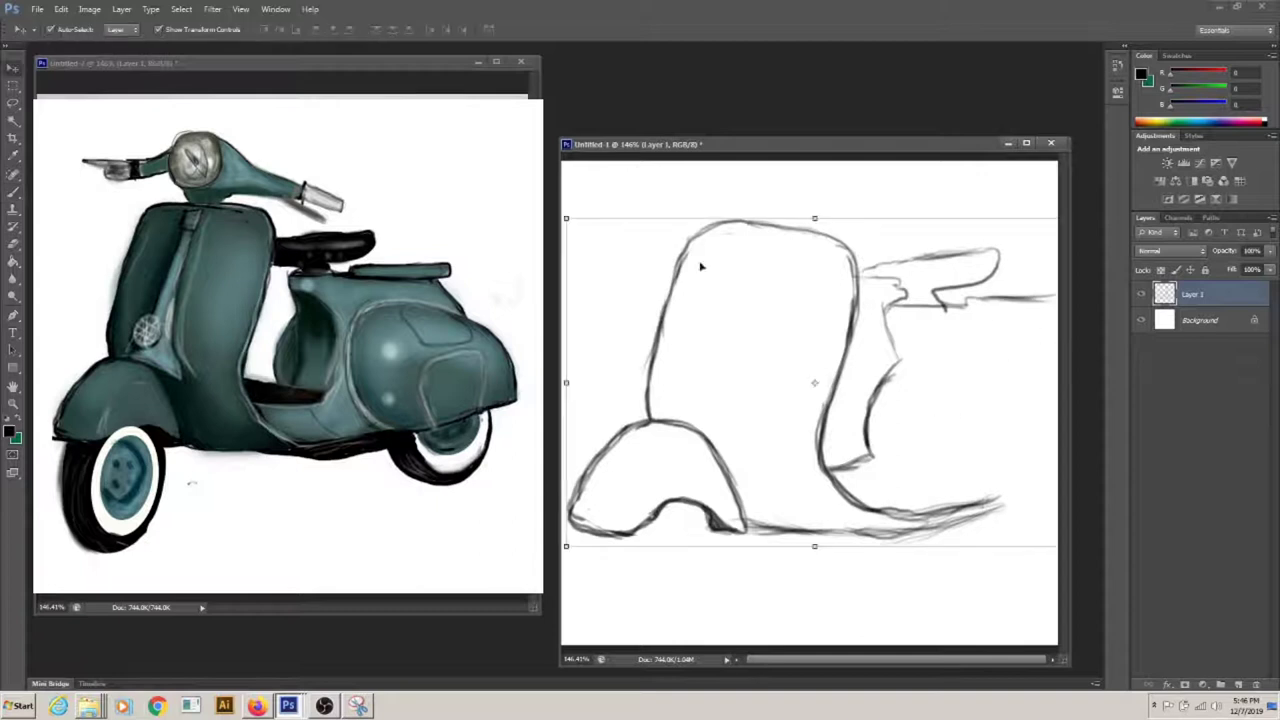
drag(563, 212, 624, 257)
key(shift+Left)
key(shift+Left)
key(shift+Left)
key(shift+Left)
key(b)
mouse_move(888, 476)
mouse_down()
mouse_move(839, 484)
mouse_move(834, 461)
mouse_move(836, 482)
mouse_move(884, 482)
mouse_move(808, 480)
mouse_move(888, 476)
mouse_move(800, 480)
mouse_move(890, 480)
mouse_up()
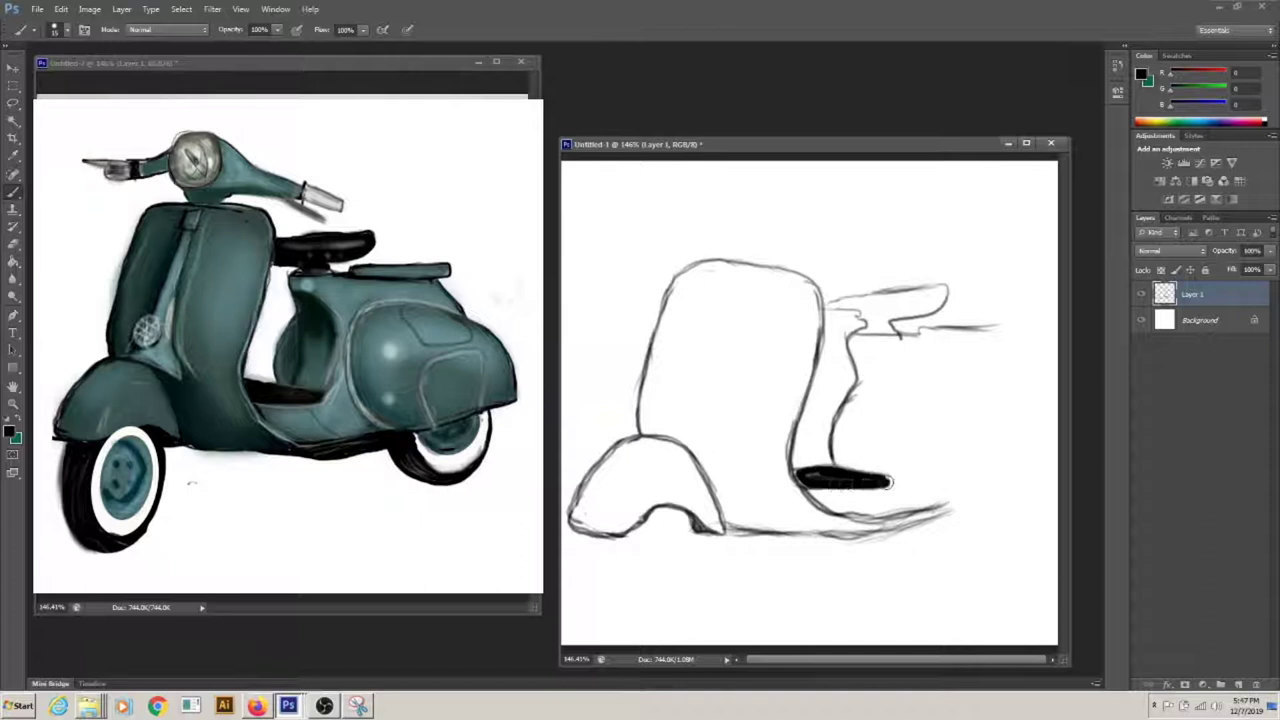
drag(920, 332, 1022, 328)
mouse_move(924, 338)
mouse_down()
mouse_move(1026, 328)
mouse_move(940, 348)
mouse_move(866, 291)
mouse_move(945, 300)
mouse_move(855, 338)
mouse_move(890, 482)
mouse_up()
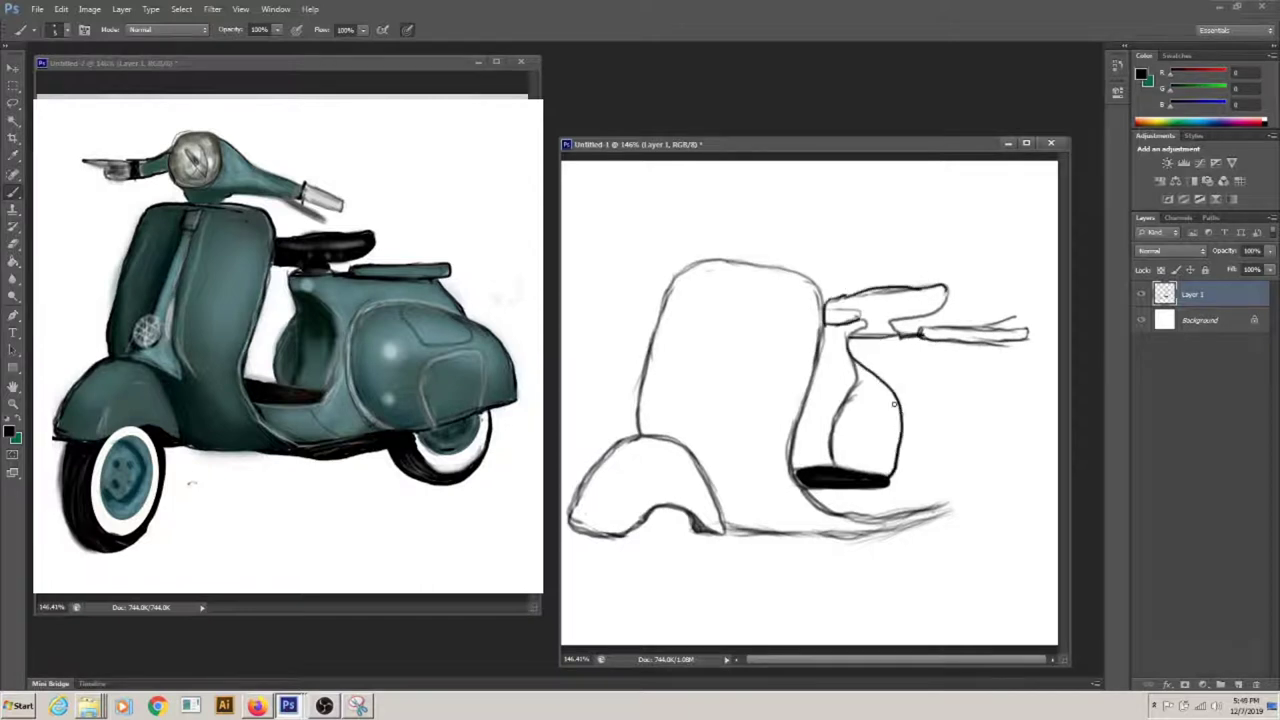
Boldly ink the fender, oval front wheel, floorboard line, under-seat curve and leg shield edges
mouse_move(575, 528)
mouse_down()
mouse_move(697, 560)
mouse_move(582, 610)
mouse_up()
mouse_move(698, 556)
mouse_down()
mouse_move(660, 638)
mouse_move(578, 592)
mouse_up()
mouse_move(836, 538)
mouse_down()
mouse_move(722, 531)
mouse_move(910, 533)
mouse_move(955, 508)
mouse_move(937, 510)
mouse_up()
drag(800, 486, 958, 506)
mouse_move(699, 468)
mouse_down()
mouse_move(721, 530)
mouse_move(658, 643)
mouse_up()
drag(630, 436, 568, 522)
drag(671, 264, 632, 436)
mouse_move(668, 290)
mouse_down()
mouse_move(740, 253)
mouse_move(812, 258)
mouse_move(830, 338)
mouse_move(775, 262)
mouse_move(685, 268)
mouse_up()
key(e)
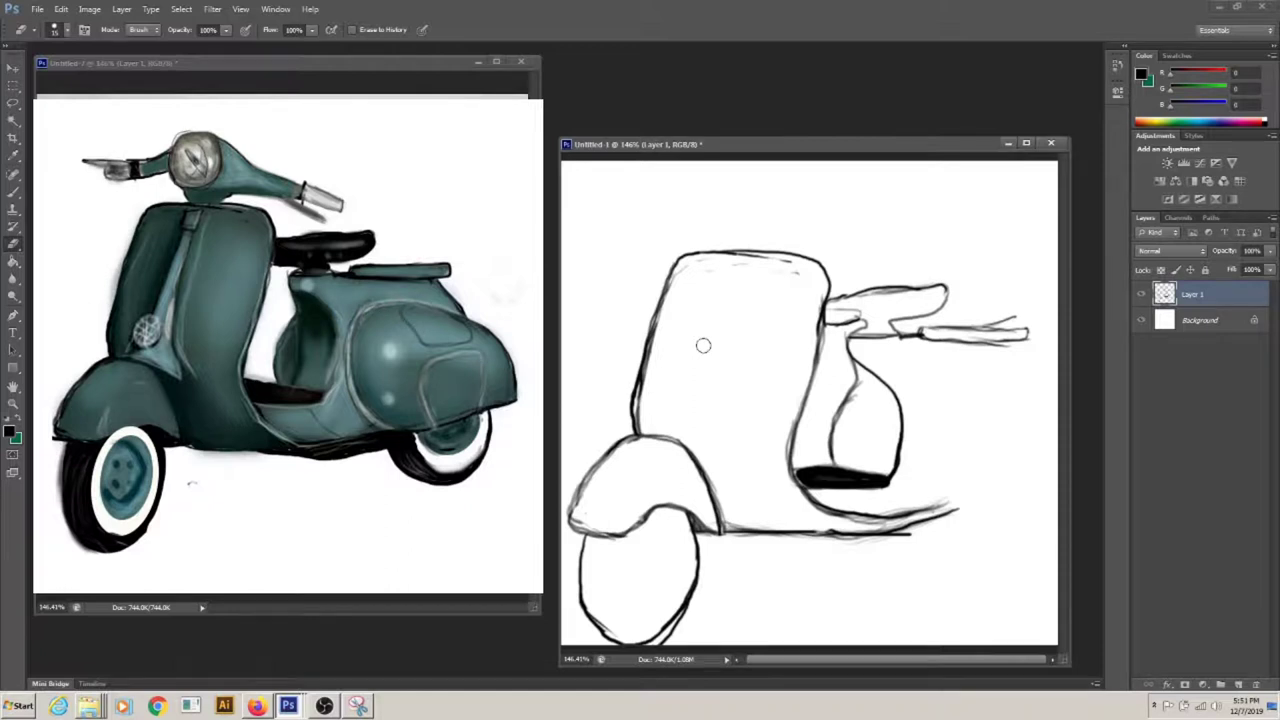
key(b)
Scale the sketch down, nudge it up-left, and draw the rear body curve and oval
key(v)
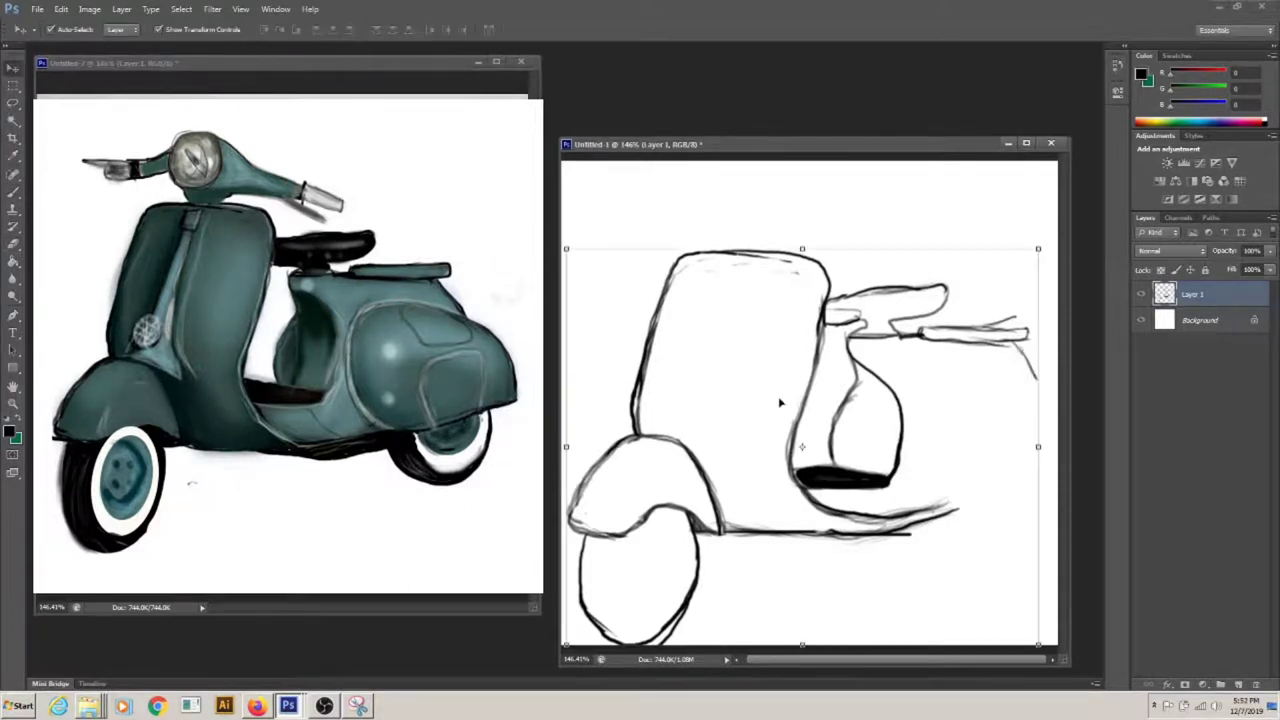
drag(563, 245, 617, 291)
key(shift+Up)
key(shift+Up)
key(shift+Up)
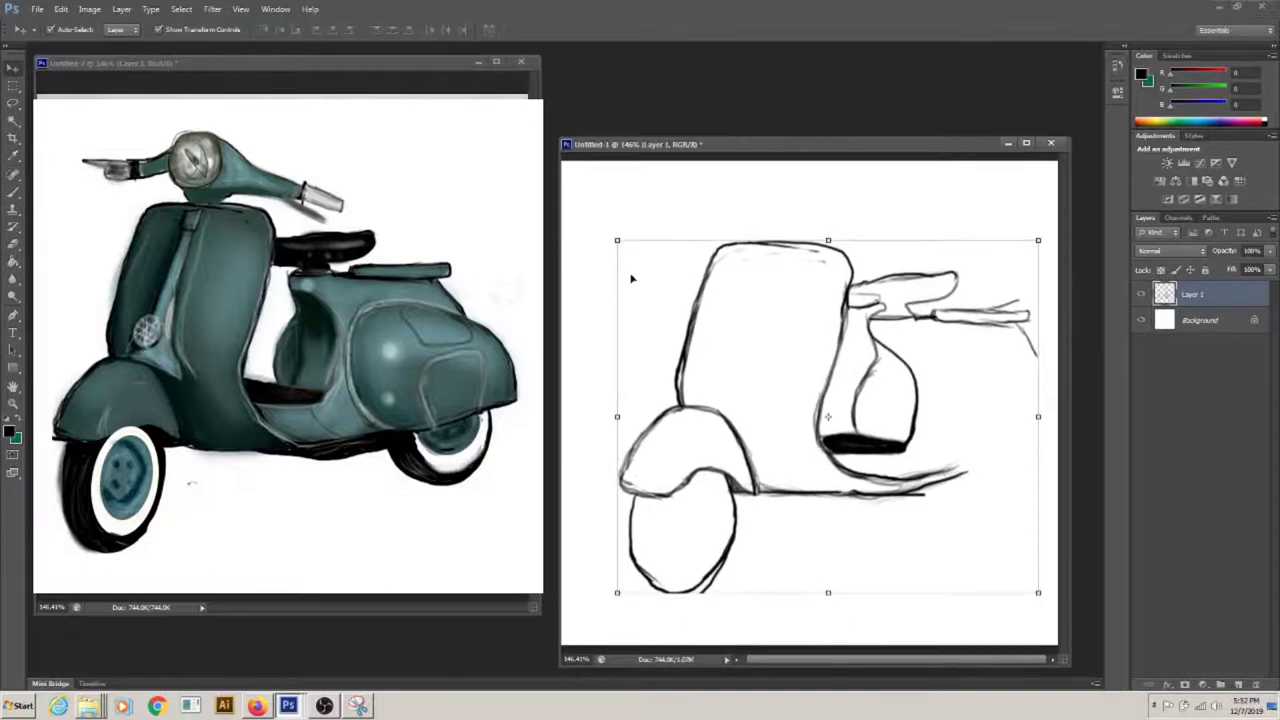
key(shift+Left)
key(shift+Left)
key(shift+Left)
key(b)
drag(958, 328, 1042, 486)
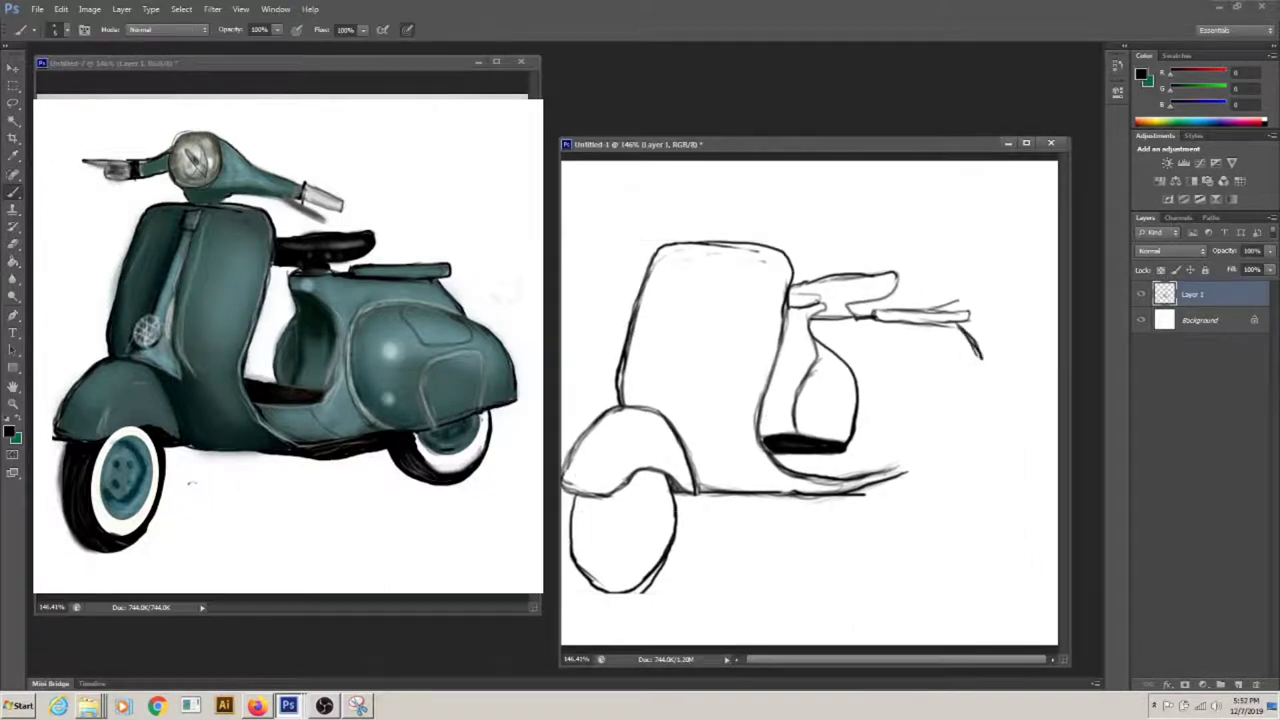
mouse_move(975, 352)
mouse_down()
mouse_move(1040, 470)
mouse_move(962, 498)
mouse_up()
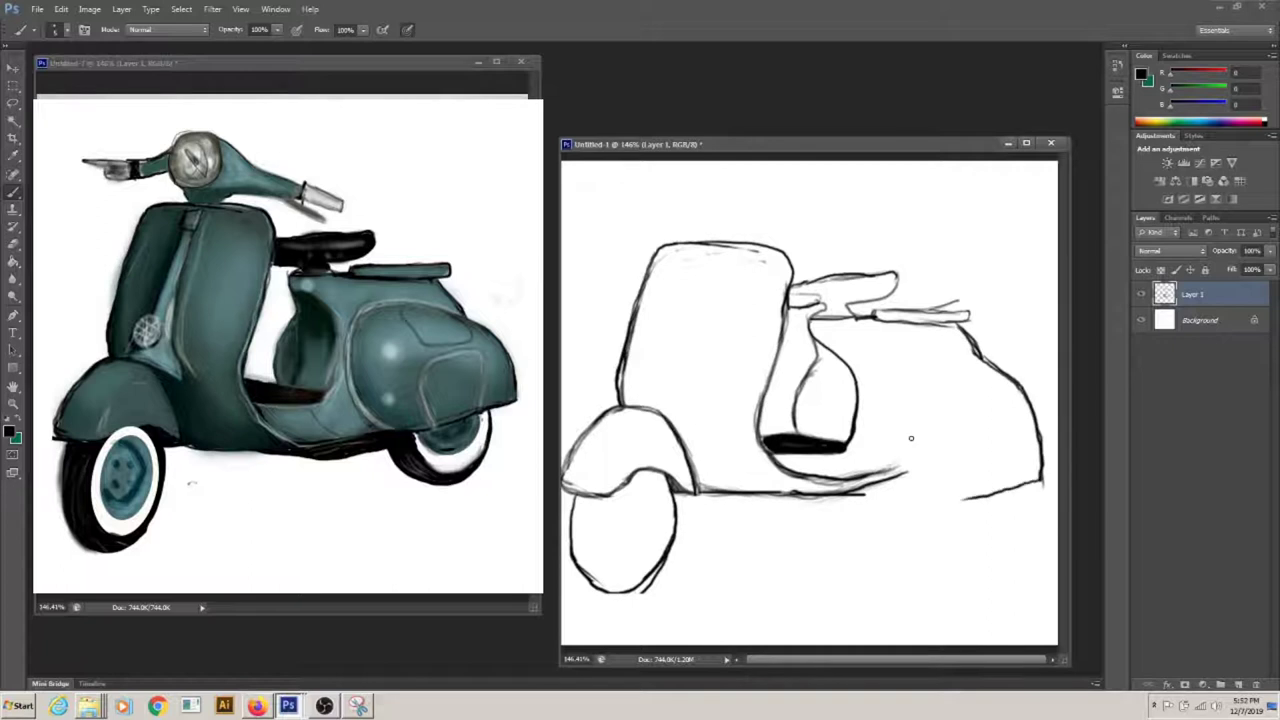
drag(812, 358, 820, 437)
mouse_move(942, 500)
mouse_down()
mouse_move(896, 456)
mouse_move(935, 362)
mouse_move(1005, 368)
mouse_move(1043, 393)
mouse_up()
Shrink the sketch with Free Transform, trace the rear body edges and erase strays inside it
key(ctrl+t)
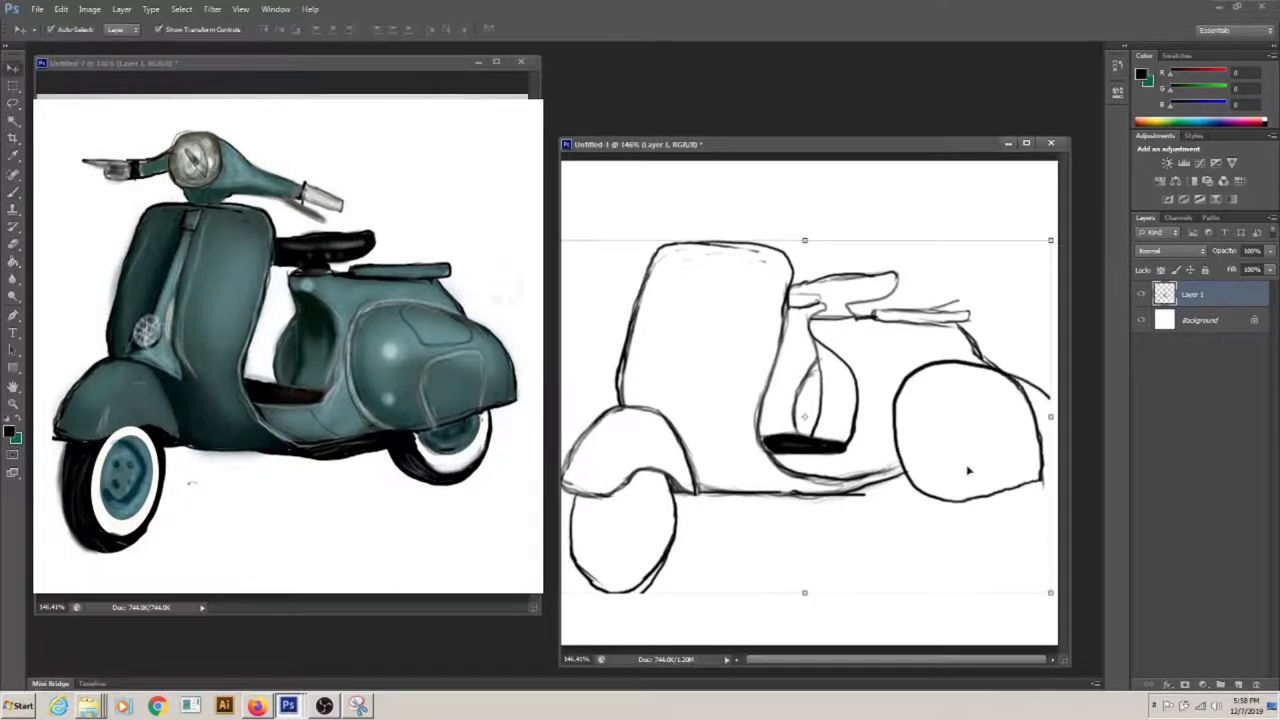
drag(1055, 598, 1020, 572)
key(Return)
mouse_move(966, 356)
mouse_down()
mouse_move(1034, 450)
mouse_move(954, 482)
mouse_move(896, 485)
mouse_up()
mouse_move(1018, 386)
mouse_down()
mouse_move(1041, 435)
mouse_move(1034, 461)
mouse_up()
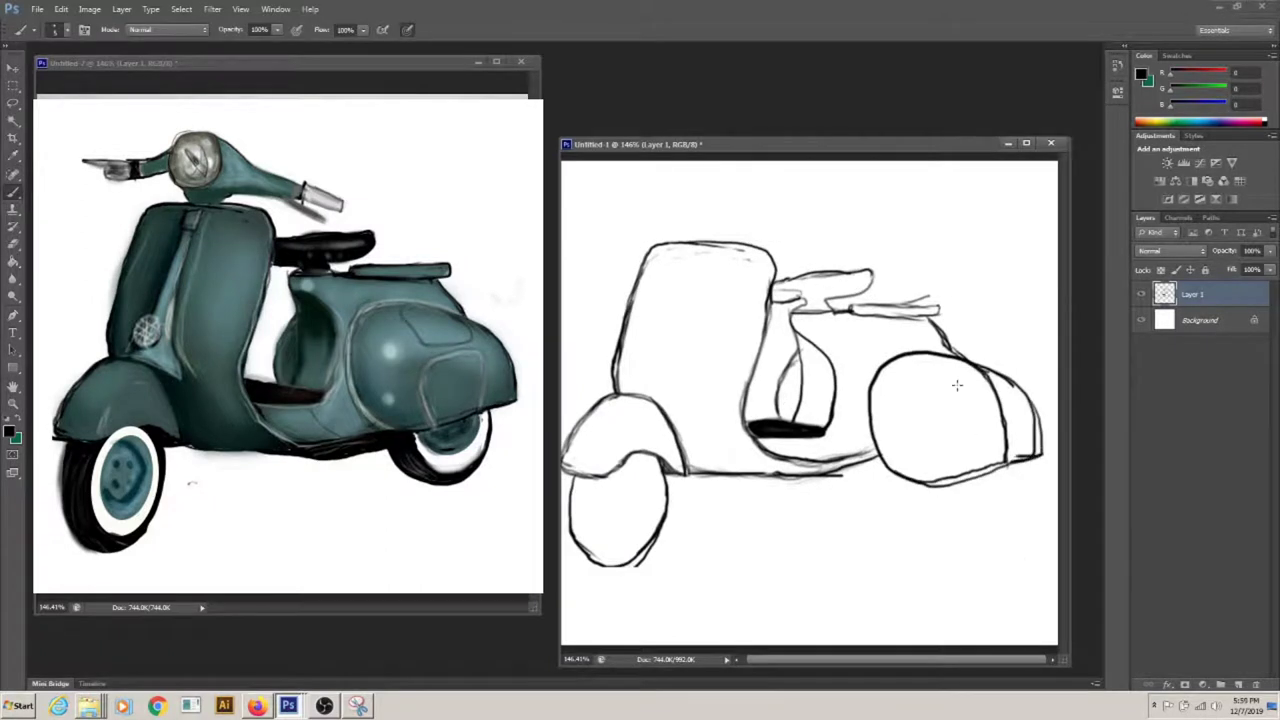
key(e)
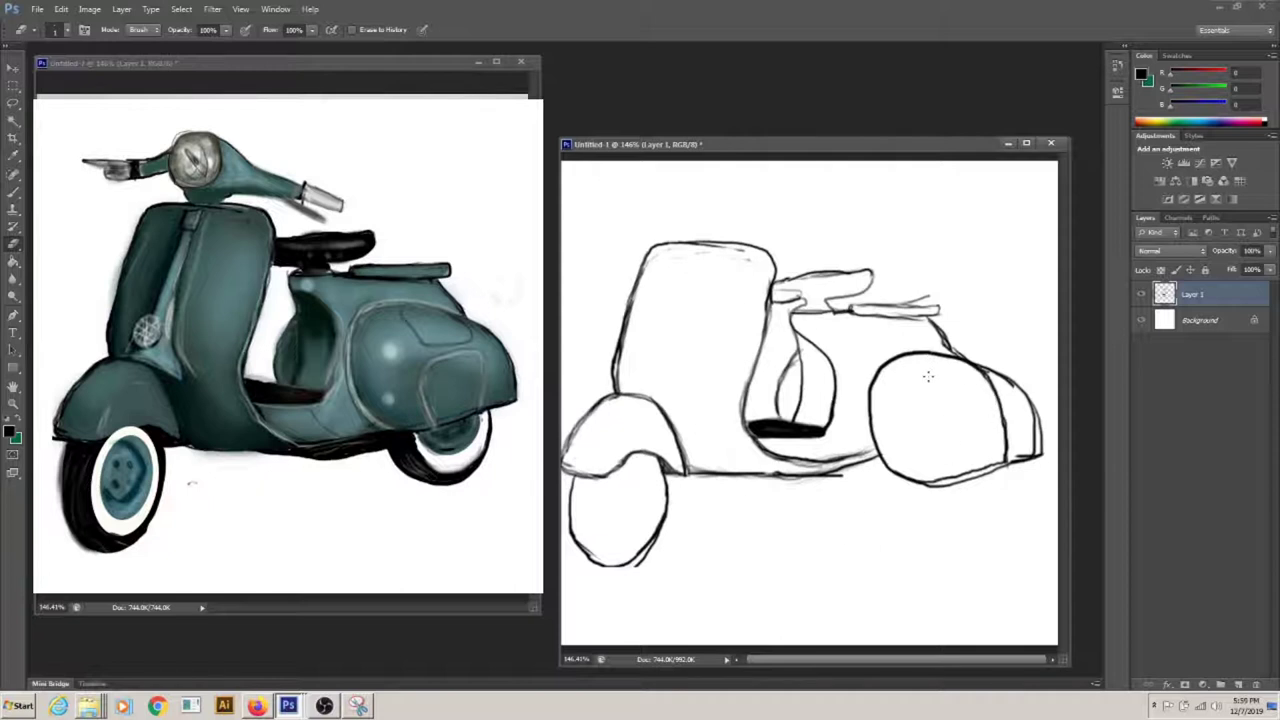
drag(995, 410, 1012, 450)
drag(985, 378, 1015, 455)
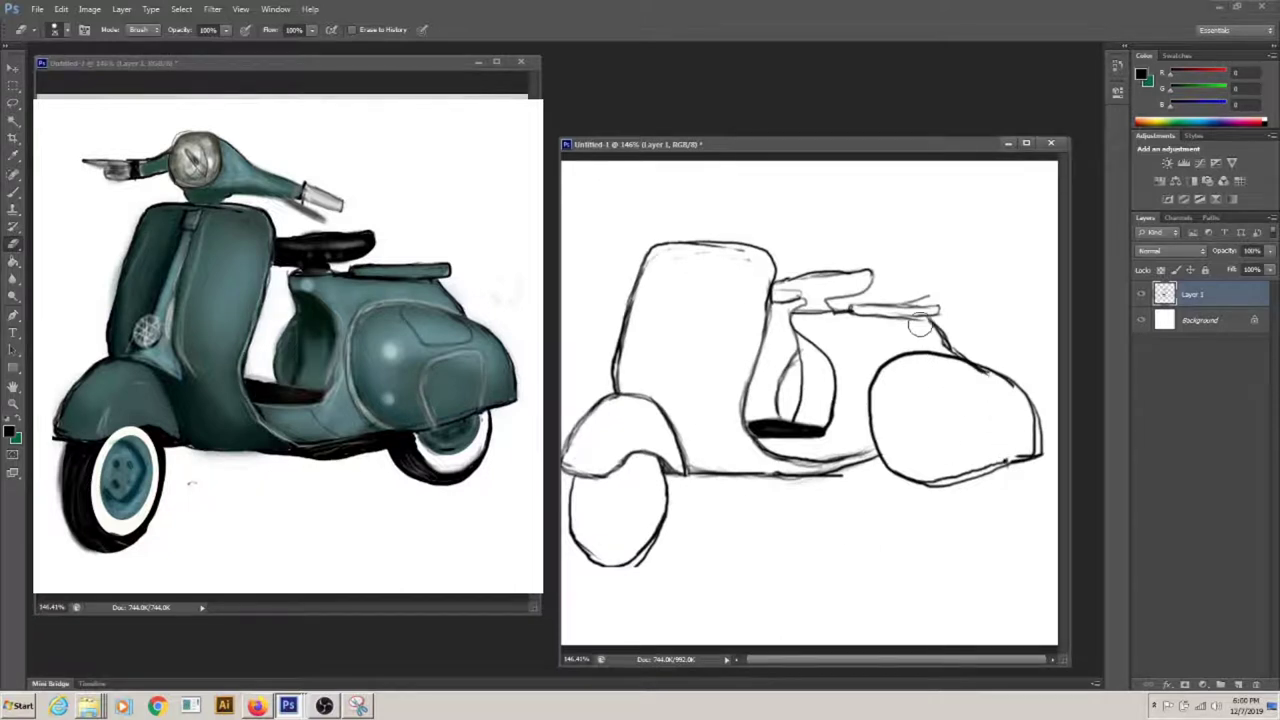
Outline the rear body with the Pen tool and cut it onto its own Layer 2
key(p)
click(1042, 380)
click(1050, 472)
click(898, 492)
click(858, 380)
click(990, 375)
key(ctrl+Return)
key(ctrl+shift+j)
Move the rear body up-left and shrink it slightly with Free Transform
key(v)
drag(975, 383, 955, 368)
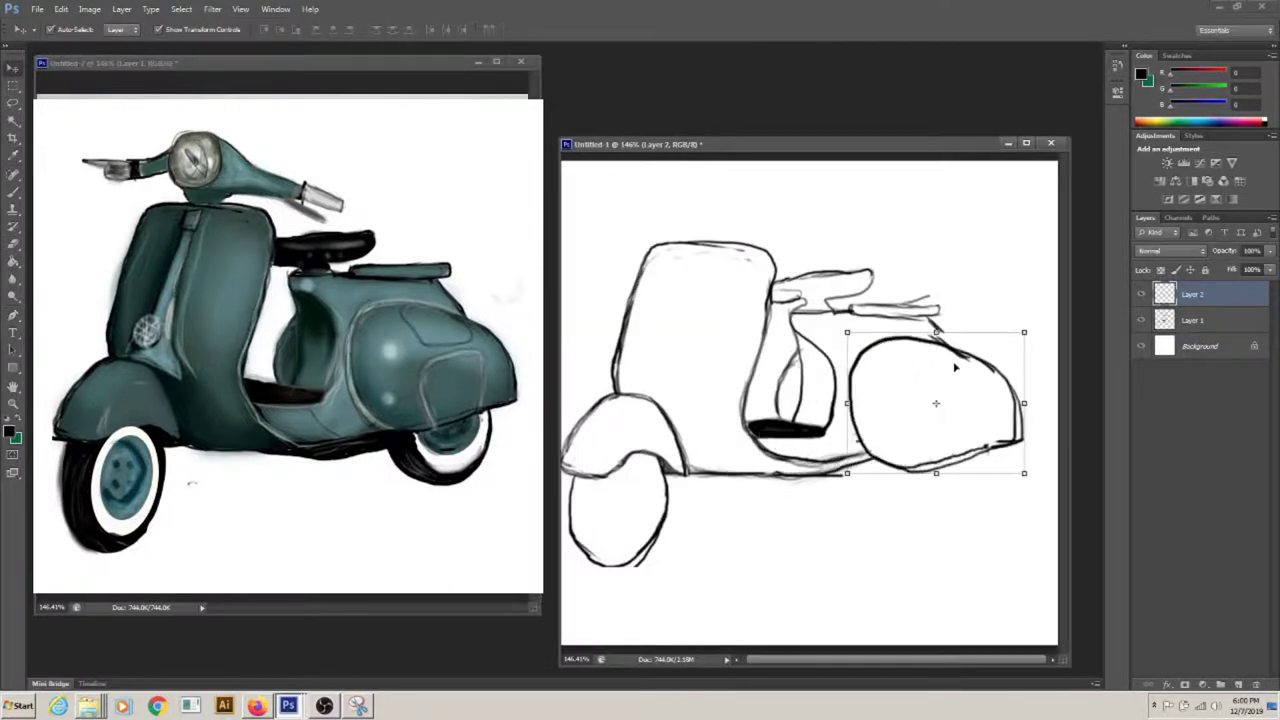
drag(1024, 473, 1015, 459)
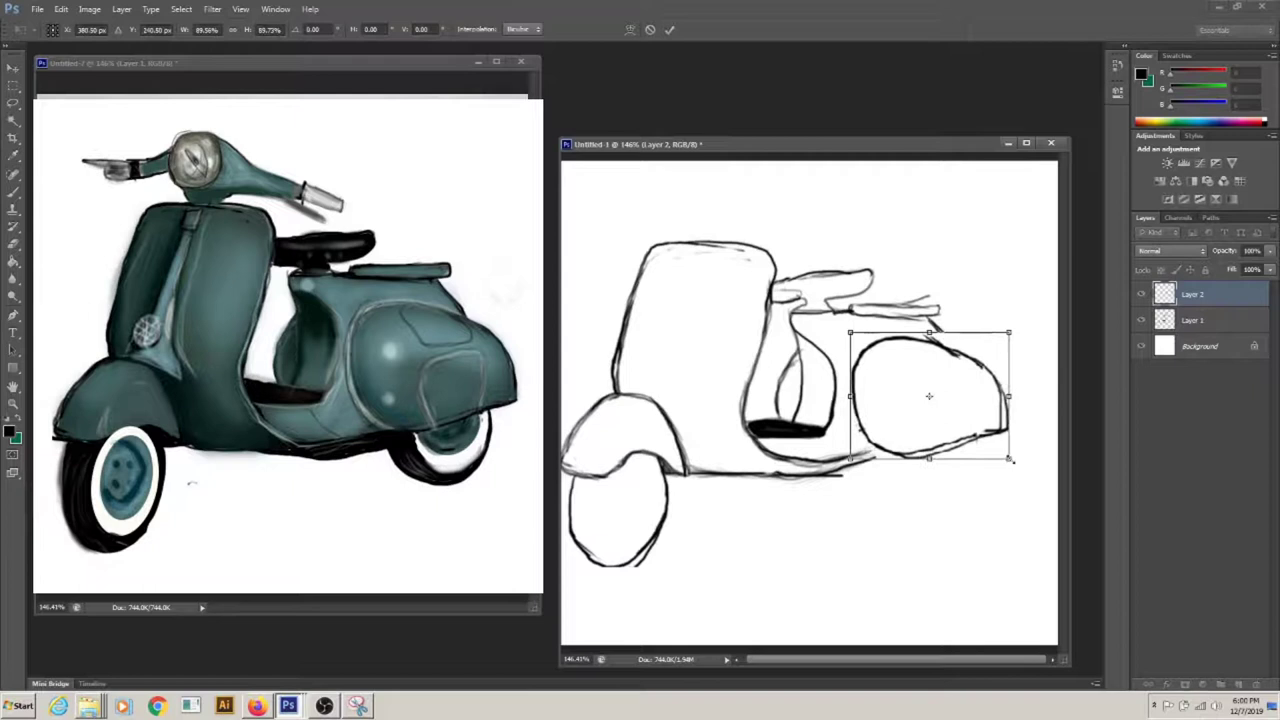
drag(1024, 332, 1016, 326)
key(b)
key(ctrl+t)
drag(876, 359, 883, 366)
key(Return)
Draw the rear rack line above the body and a partly erased stroke along the lower body
mouse_move(948, 314)
mouse_down()
mouse_move(860, 314)
mouse_move(935, 322)
mouse_up()
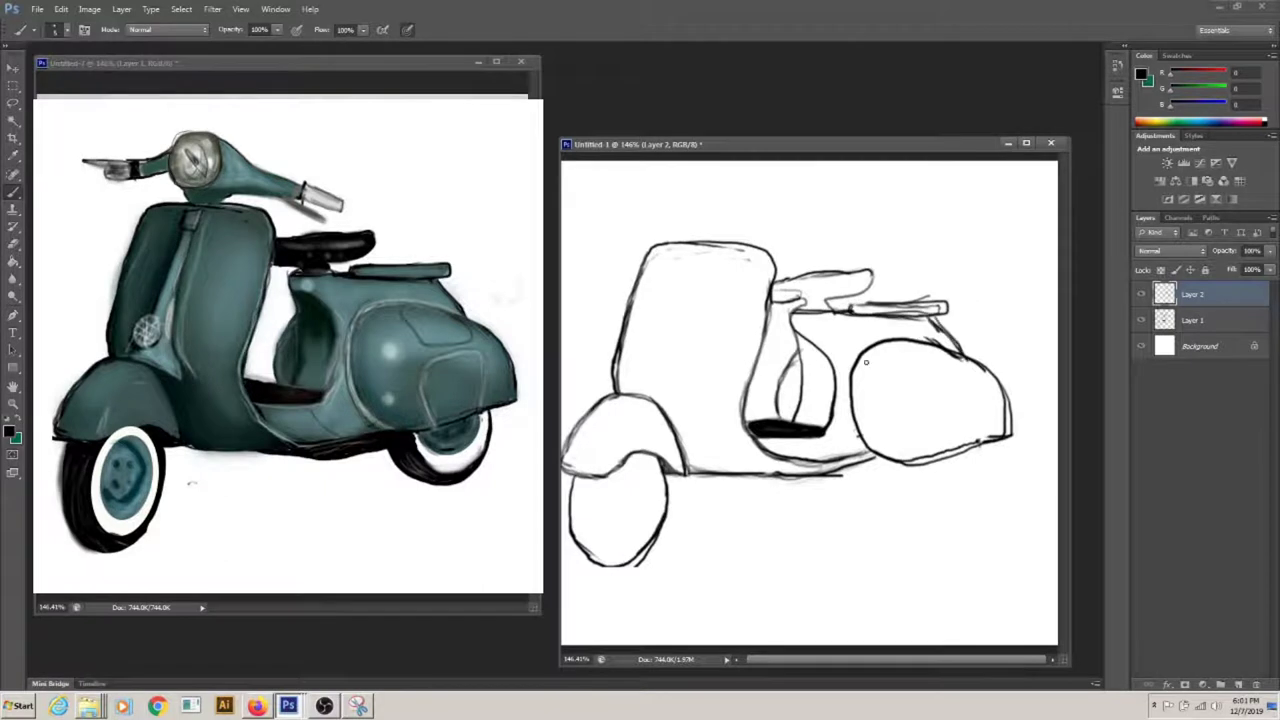
mouse_move(704, 480)
mouse_down()
mouse_move(778, 486)
mouse_move(900, 464)
mouse_move(850, 480)
mouse_move(706, 474)
mouse_up()
key(e)
mouse_move(780, 455)
mouse_down()
mouse_move(870, 458)
mouse_move(803, 463)
mouse_up()
On Layer 1, draw the rear wheel and add outer and inner outlines to the front wheel
ctrl+click(800, 470)
key(b)
mouse_move(974, 475)
mouse_down()
mouse_move(890, 462)
mouse_move(930, 518)
mouse_move(978, 445)
mouse_up()
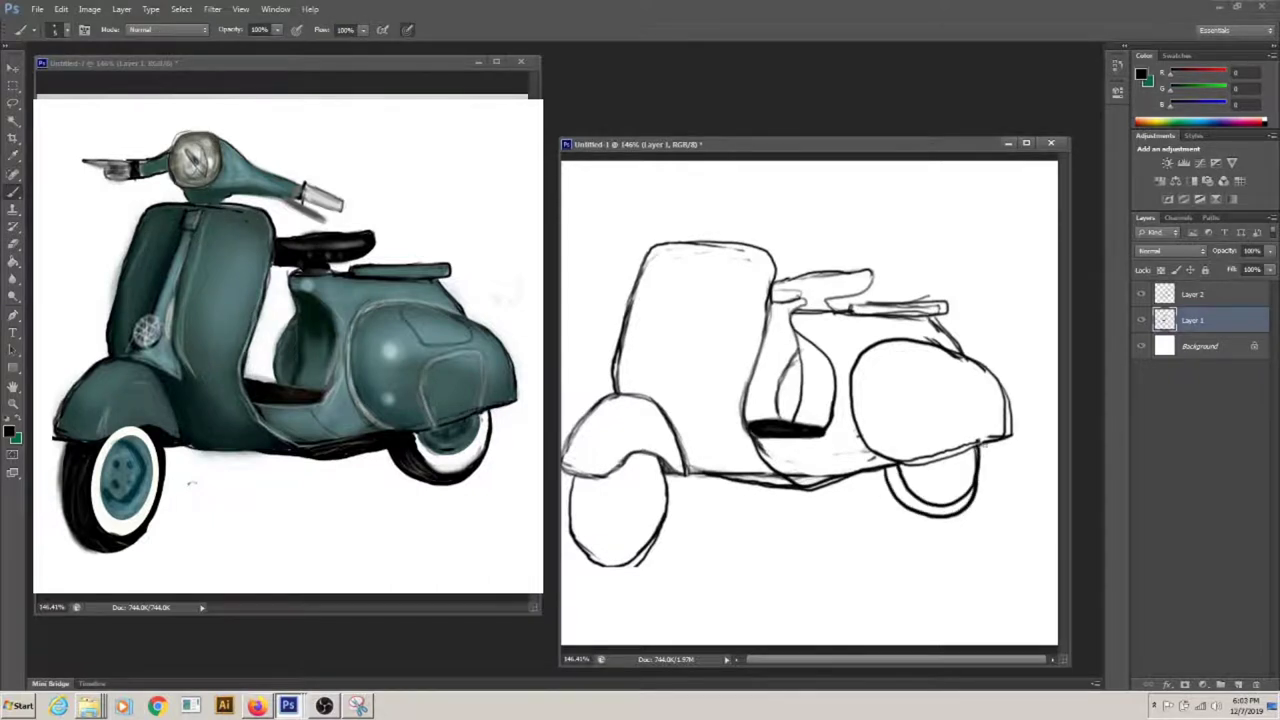
mouse_move(571, 521)
mouse_down()
mouse_move(632, 574)
mouse_move(658, 546)
mouse_move(586, 572)
mouse_up()
drag(664, 498, 652, 560)
mouse_move(640, 472)
mouse_down()
mouse_move(636, 530)
mouse_move(610, 476)
mouse_move(643, 495)
mouse_move(624, 552)
mouse_up()
drag(962, 452, 921, 475)
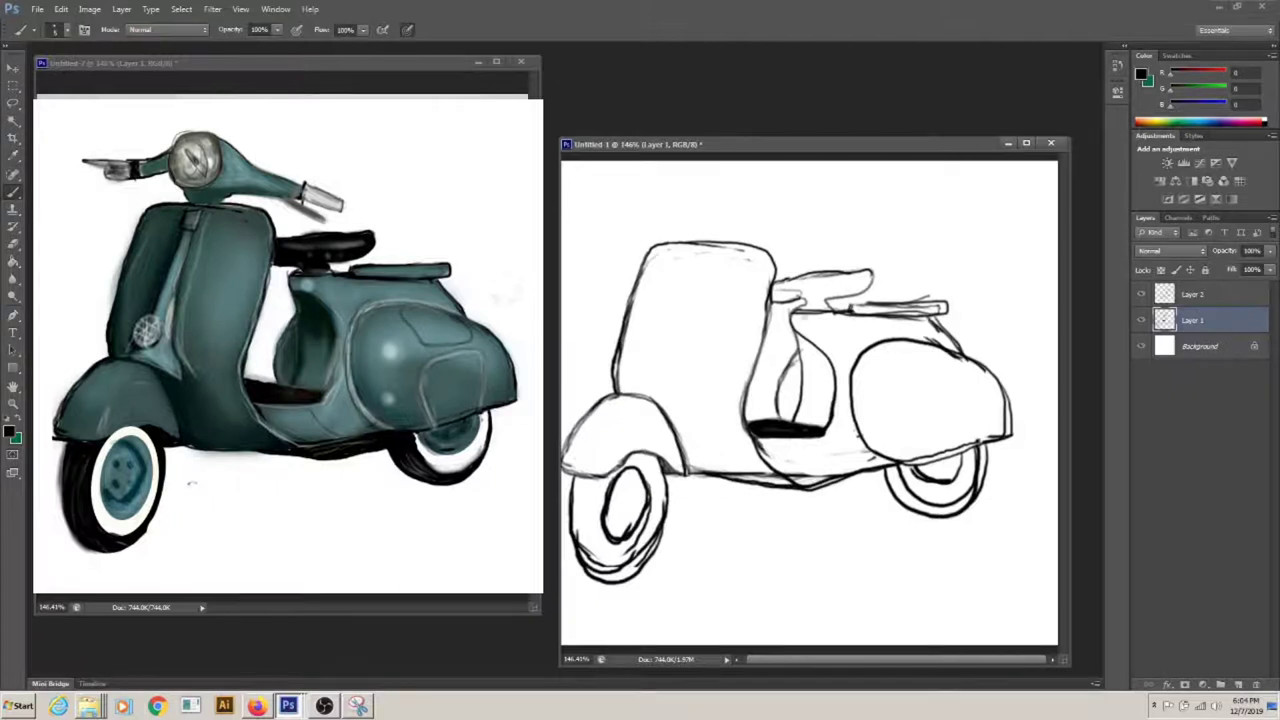
Fill the seat solid black and thicken the lower body and front fender lines
mouse_move(823, 281)
mouse_down()
mouse_move(772, 288)
mouse_move(788, 300)
mouse_move(870, 284)
mouse_move(780, 290)
mouse_move(805, 302)
mouse_move(781, 281)
mouse_move(808, 303)
mouse_up()
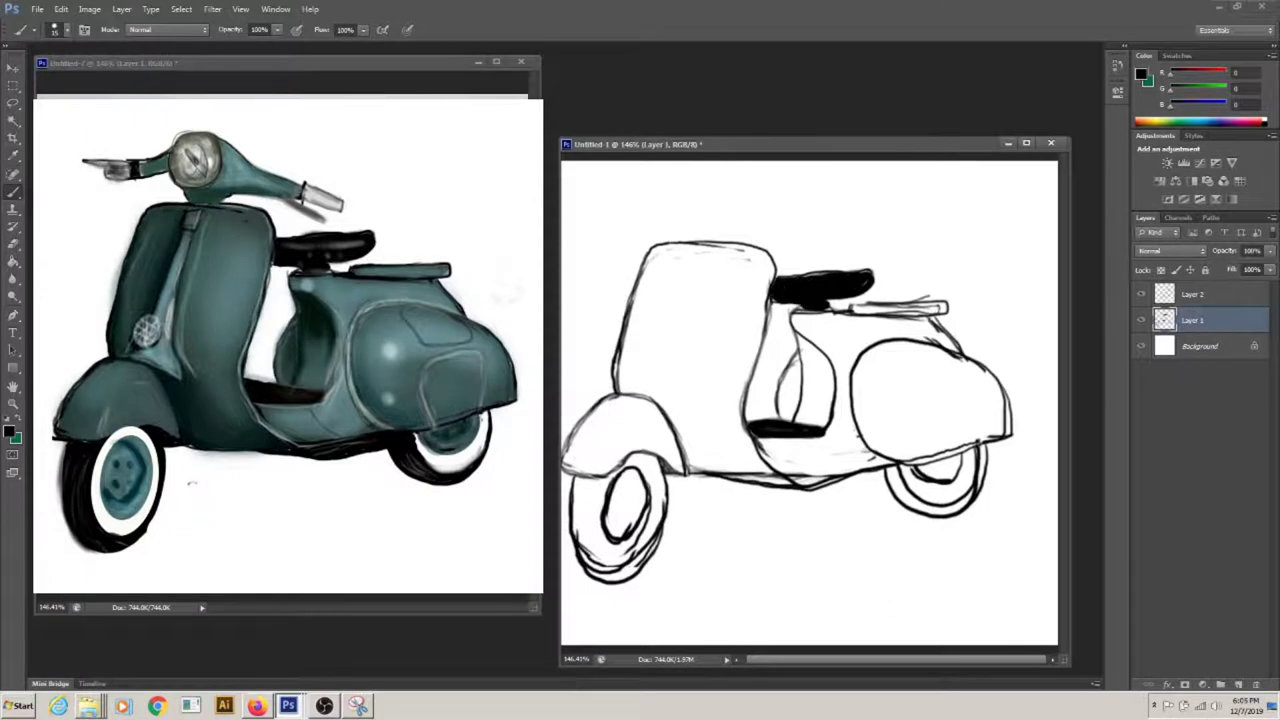
mouse_move(911, 471)
mouse_down()
mouse_move(806, 489)
mouse_move(816, 478)
mouse_up()
drag(910, 470, 800, 477)
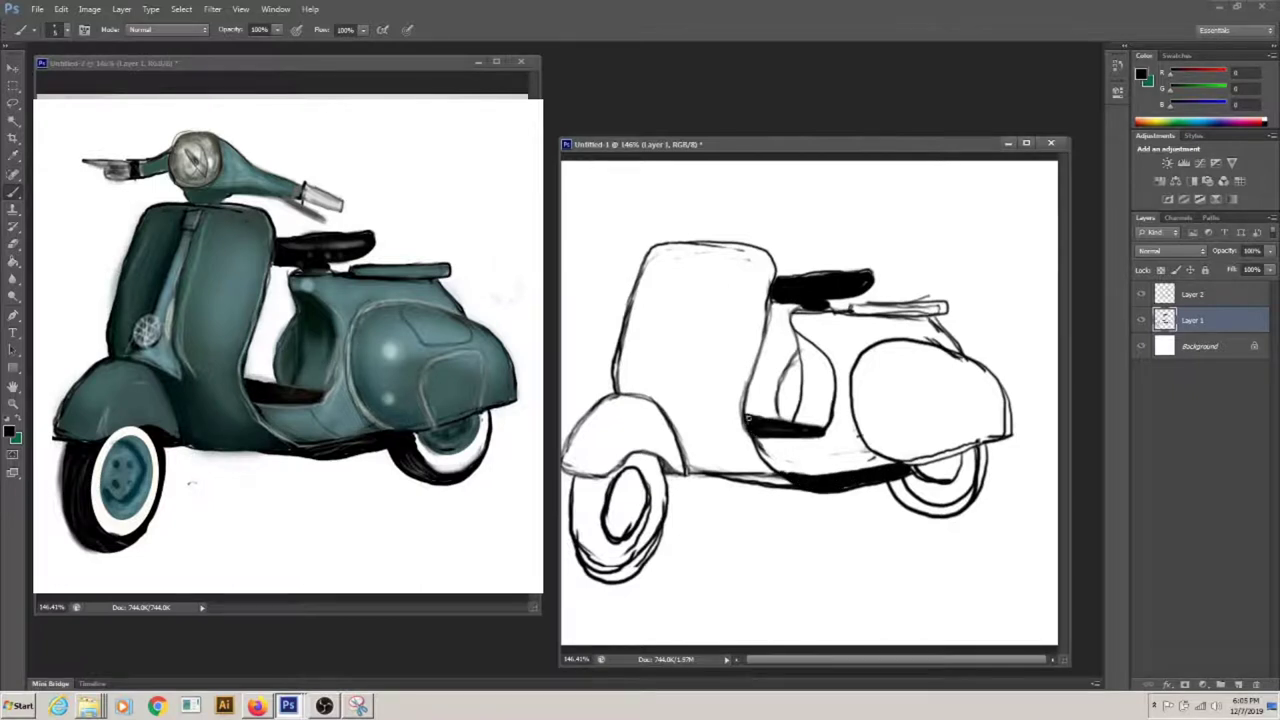
mouse_move(662, 460)
mouse_down()
mouse_move(622, 456)
mouse_move(562, 478)
mouse_up()
mouse_move(643, 465)
mouse_down()
mouse_move(686, 477)
mouse_move(648, 562)
mouse_move(568, 500)
mouse_move(625, 580)
mouse_up()
Paint the front wheel nearly solid black and darken the rear wheel's outline
mouse_move(575, 492)
mouse_down()
mouse_move(600, 483)
mouse_move(620, 550)
mouse_up()
mouse_move(655, 475)
mouse_down()
mouse_move(640, 555)
mouse_move(625, 572)
mouse_move(603, 511)
mouse_move(620, 550)
mouse_move(650, 500)
mouse_move(585, 560)
mouse_move(637, 557)
mouse_up()
key(e)
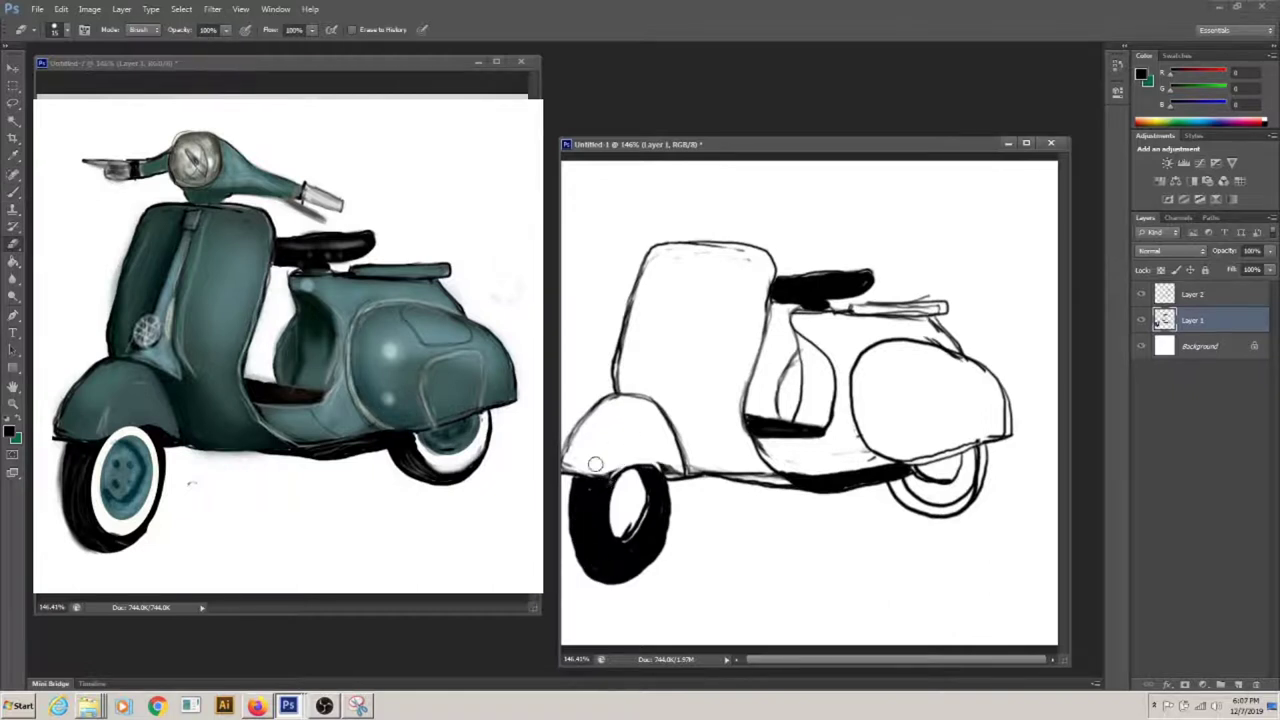
key(b)
mouse_move(686, 476)
mouse_down()
mouse_move(640, 462)
mouse_move(680, 482)
mouse_move(604, 478)
mouse_up()
mouse_move(895, 480)
mouse_down()
mouse_move(985, 455)
mouse_move(910, 490)
mouse_move(960, 510)
mouse_move(910, 470)
mouse_up()
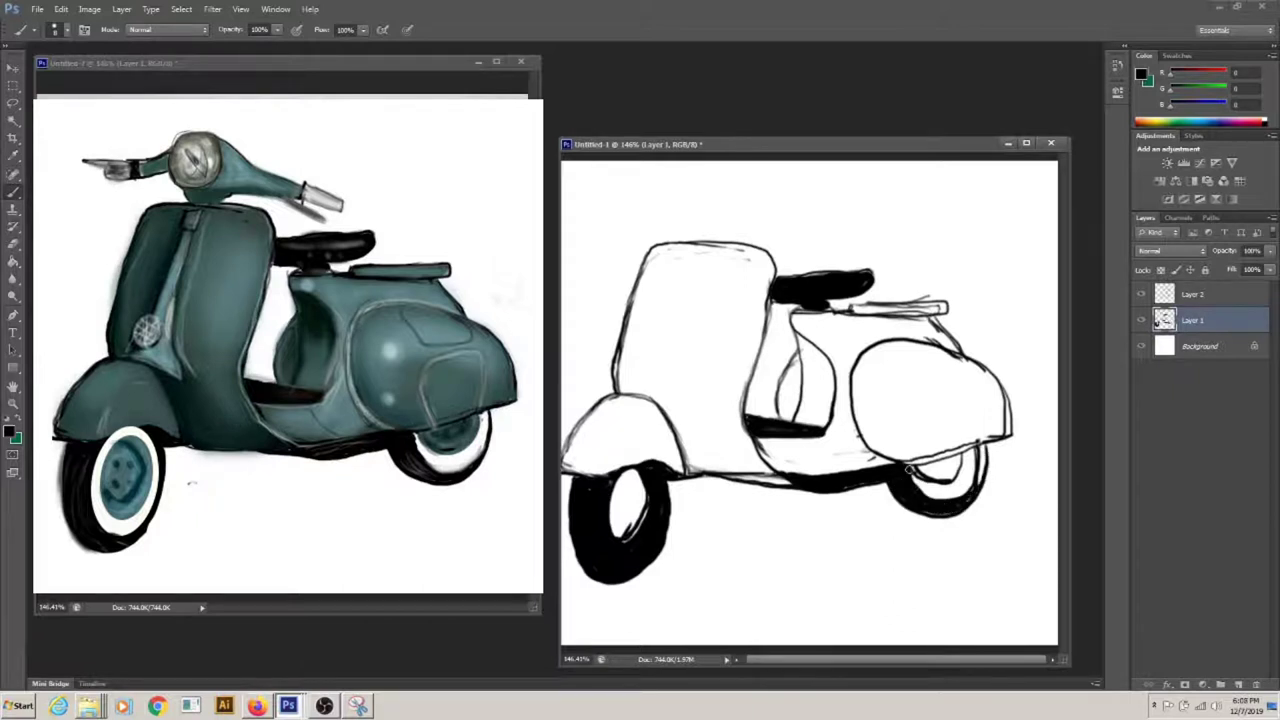
Set the Eraser strength to 44% and make Layer 2 the working layer
key(e)
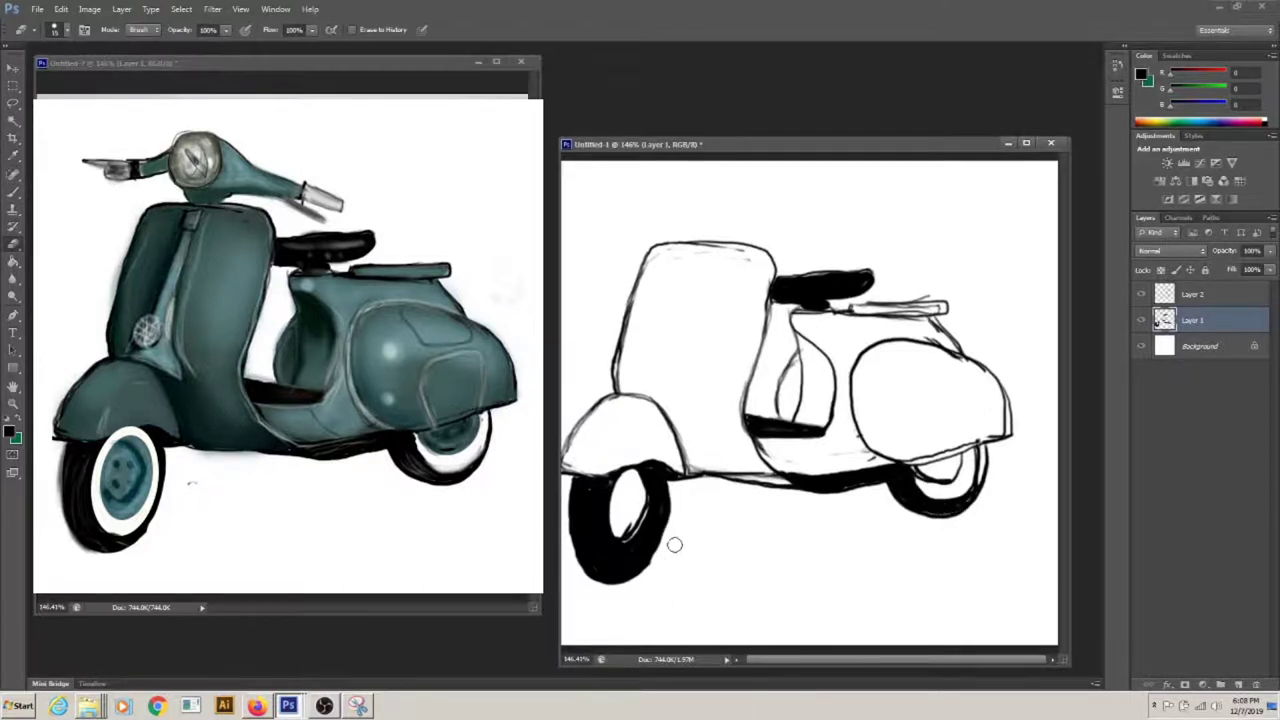
drag(226, 29, 162, 45)
key(4)
key(4)
key(alt+bracketright)
On Layer 2, sketch the front shield lines, a round headlight and a longer, darker handlebar
key(b)
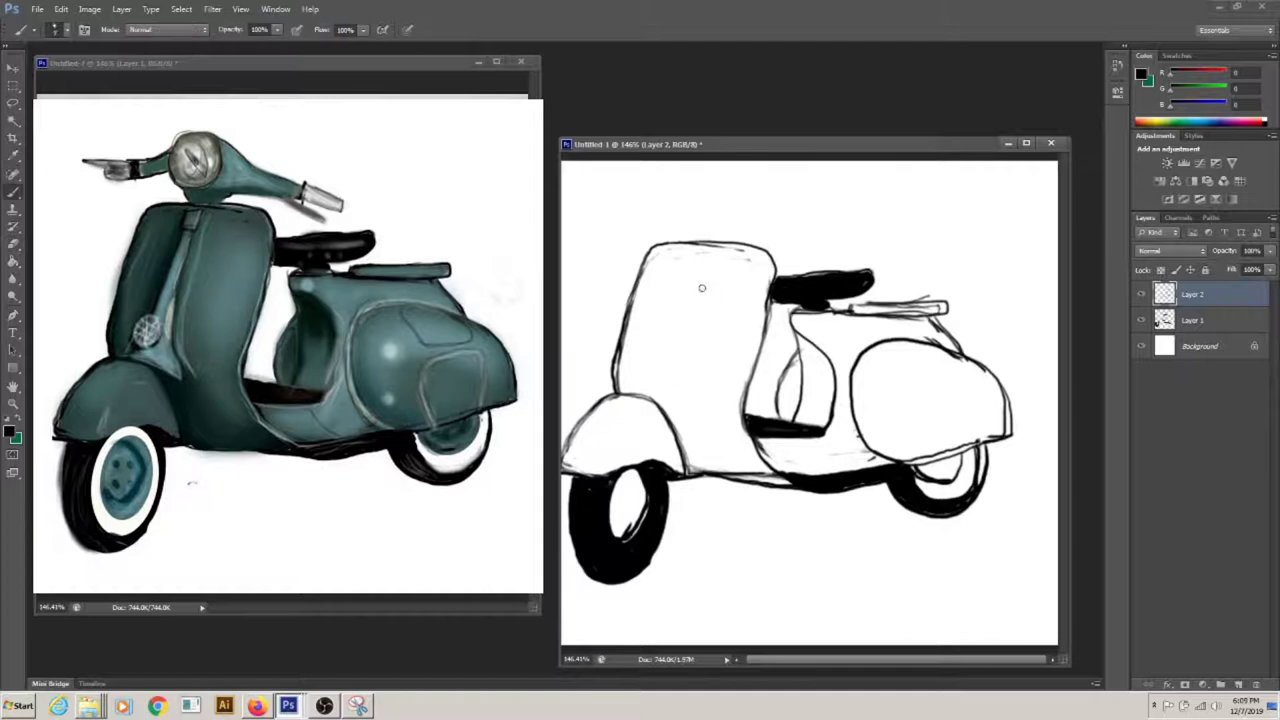
mouse_move(700, 258)
mouse_down()
mouse_move(638, 390)
mouse_move(684, 320)
mouse_up()
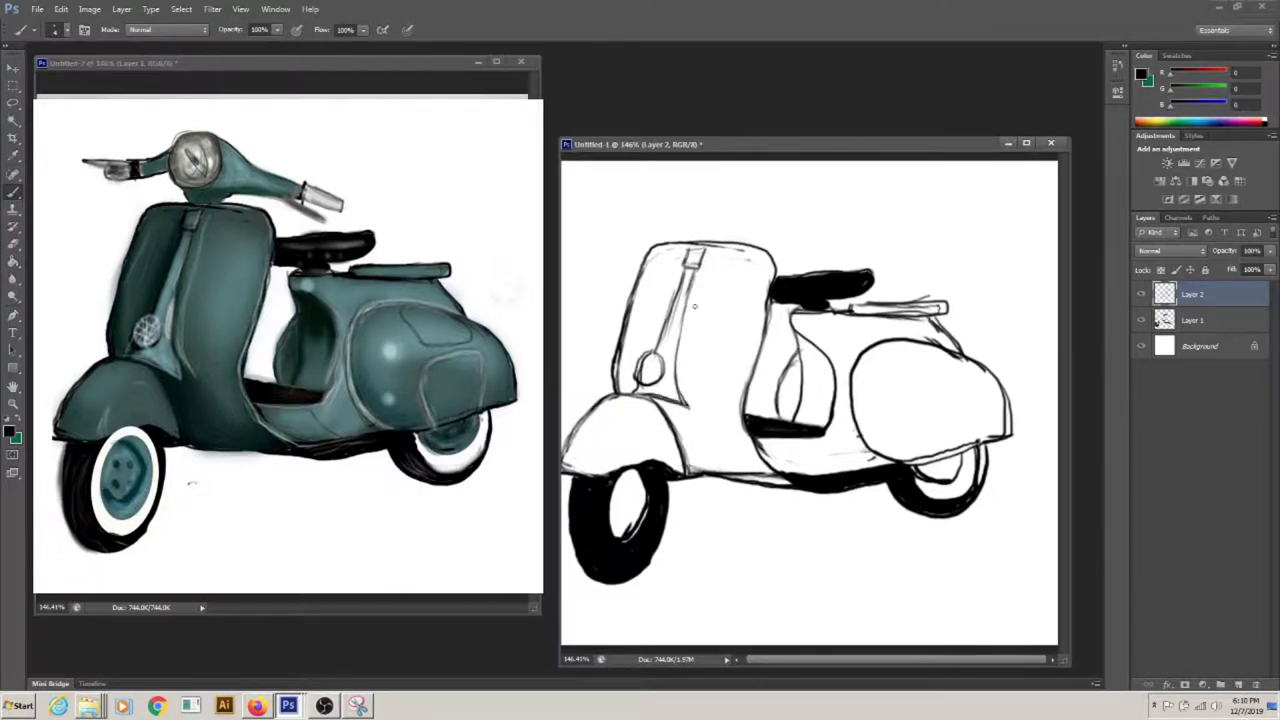
mouse_move(698, 176)
mouse_down()
mouse_move(678, 212)
mouse_move(700, 174)
mouse_move(722, 220)
mouse_up()
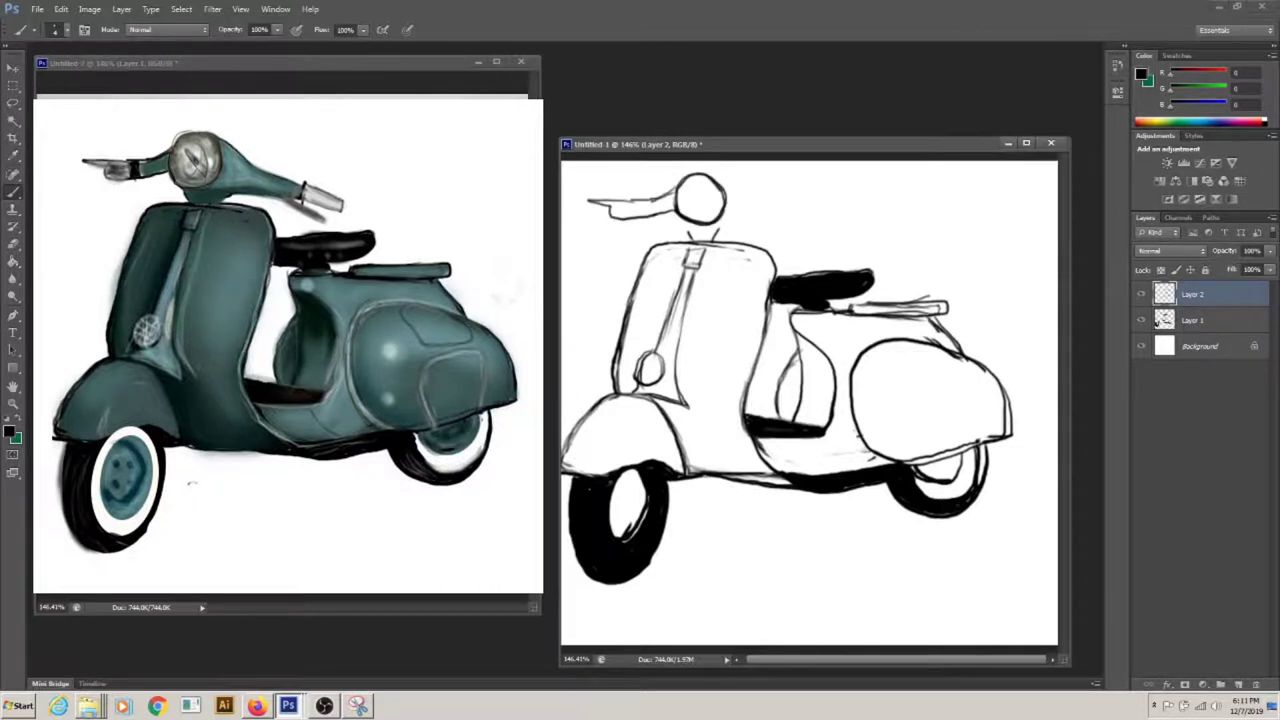
drag(779, 216, 813, 231)
drag(724, 231, 803, 238)
mouse_move(722, 185)
mouse_down()
mouse_move(674, 208)
mouse_move(724, 234)
mouse_up()
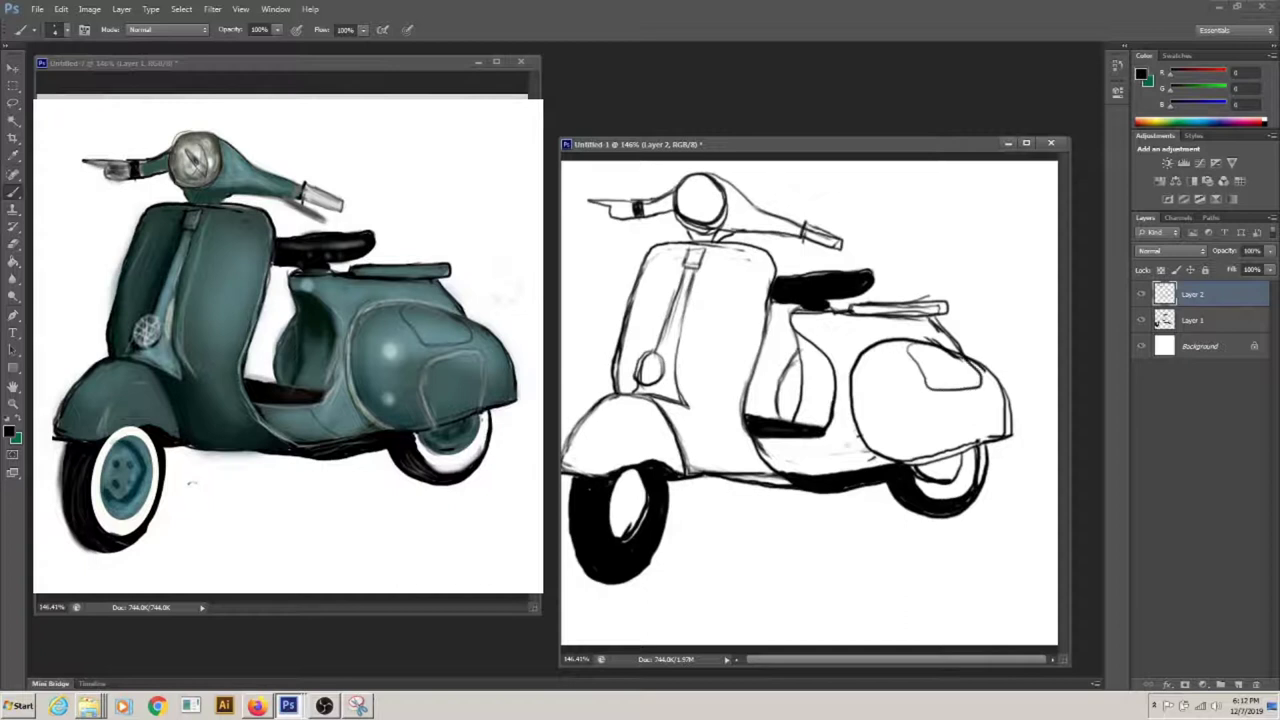
Merge down into Layer 2, erase stray fender bits at 100% strength, and add empty Layer 3
key(e)
key(ctrl+e)
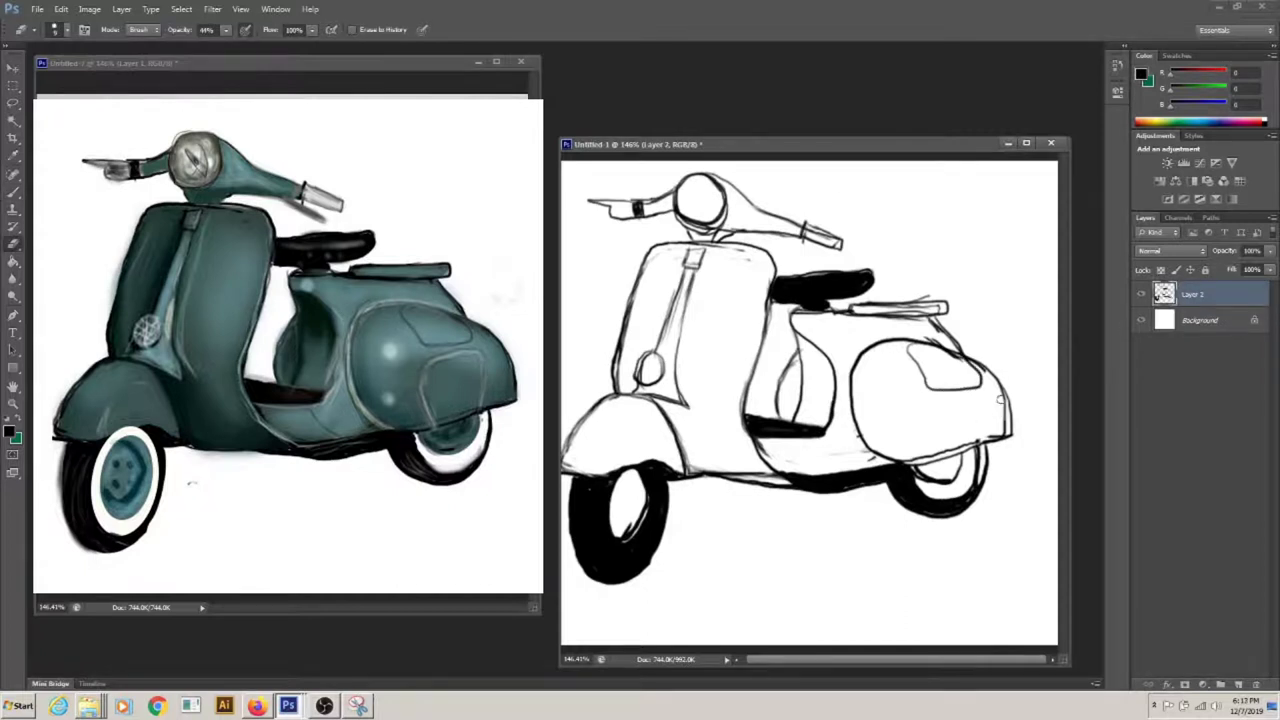
drag(1004, 390, 976, 437)
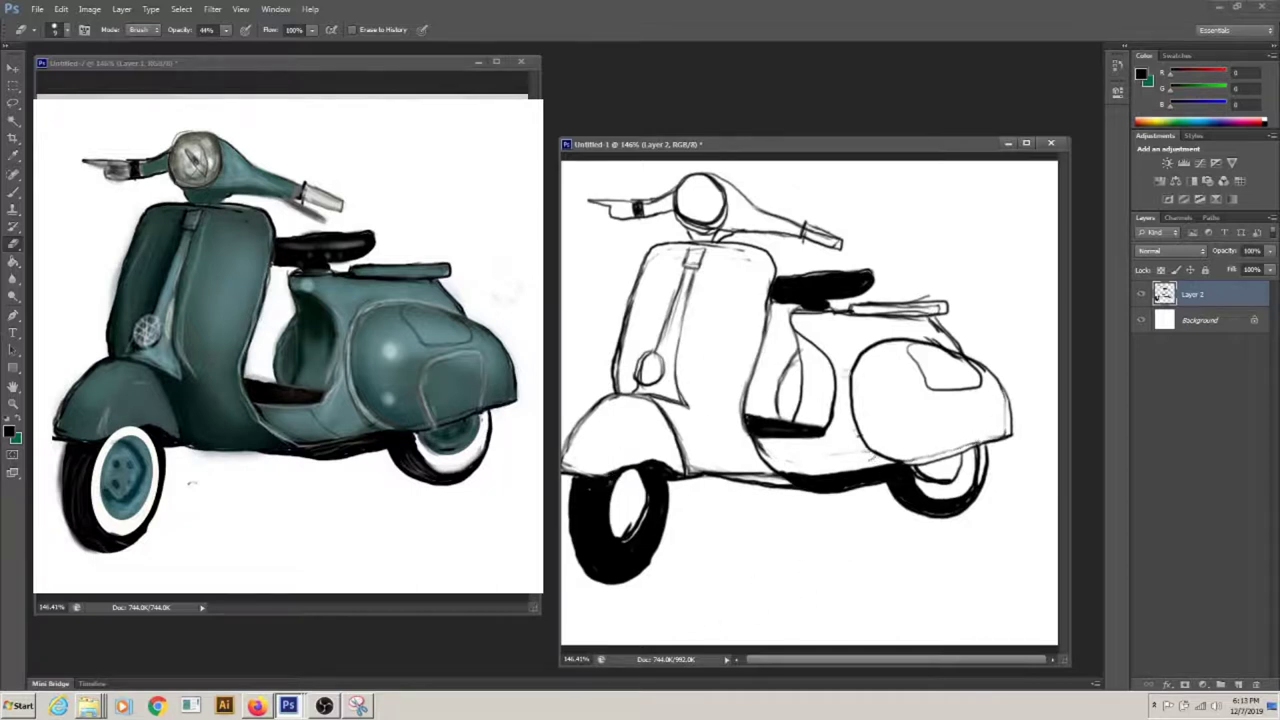
key(0)
key(b)
key(ctrl+shift+alt+n)
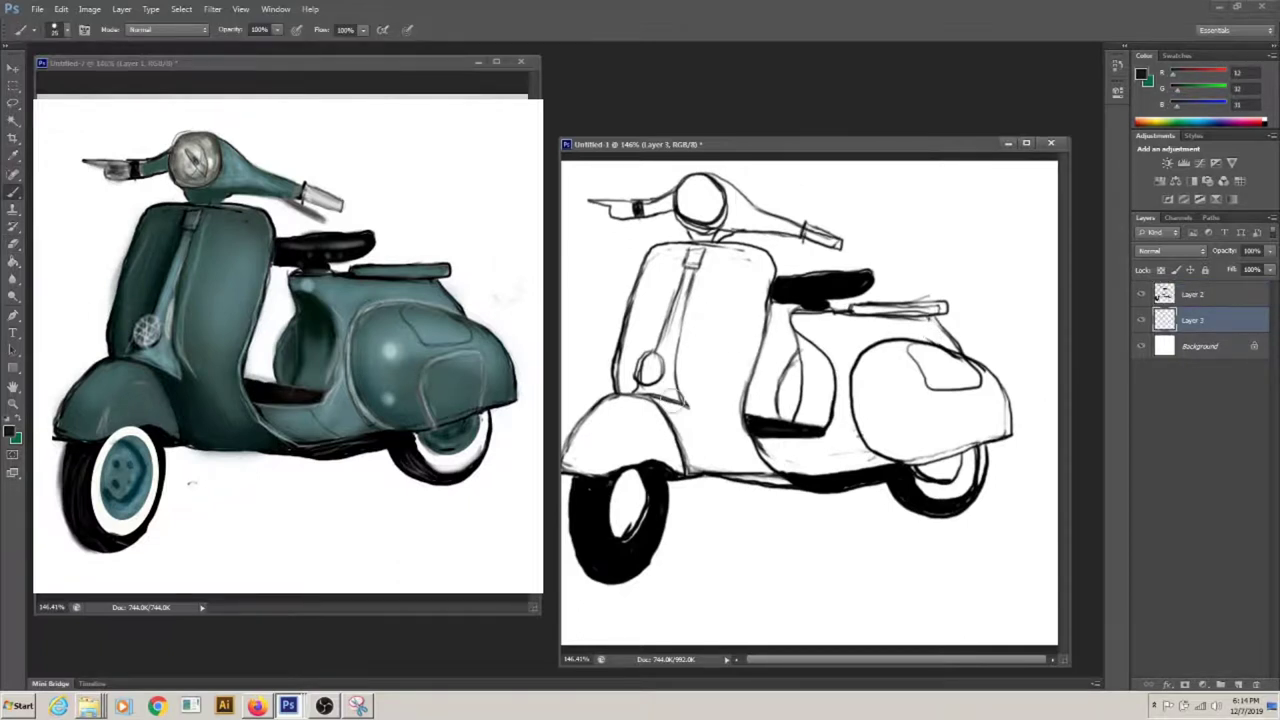
Paint dark teal shading along the rear edge and underside of the front fender on Layer 2
drag(662, 400, 692, 462)
key(bracketleft)
key(bracketleft)
key(bracketleft)
key(alt+bracketright)
drag(684, 486, 776, 478)
key(e)
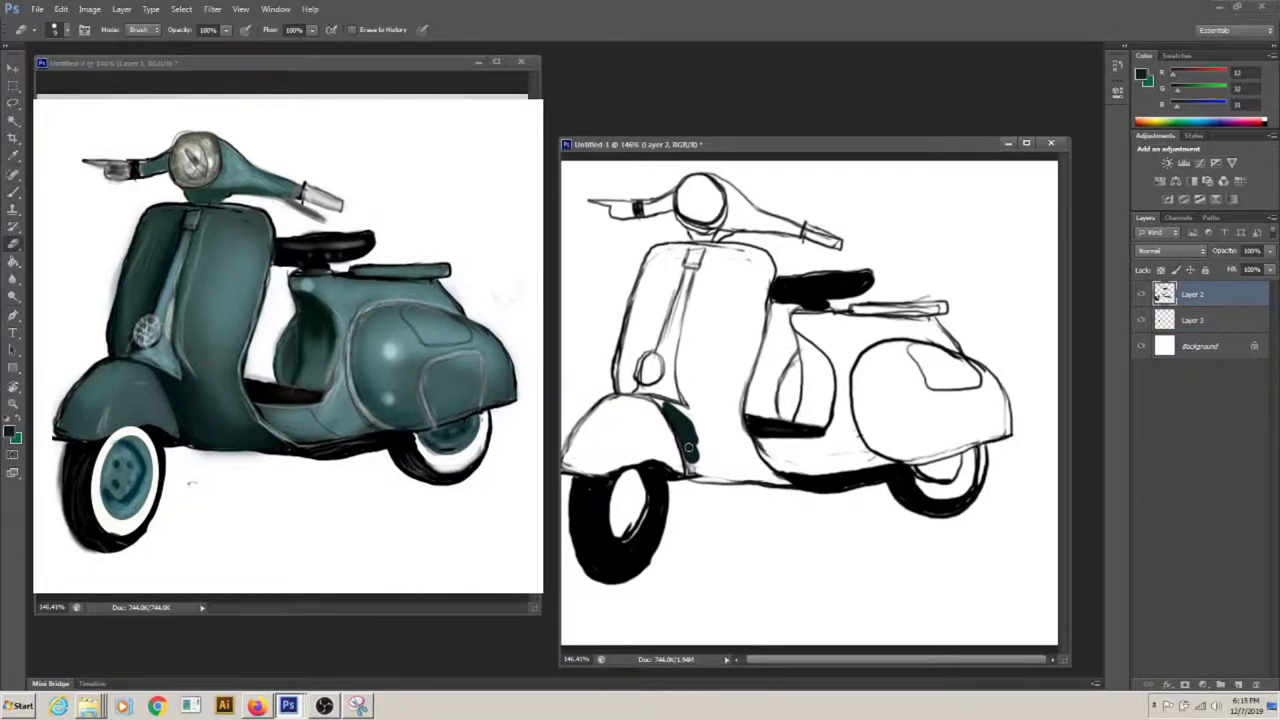
key(b)
mouse_move(688, 410)
mouse_down()
mouse_move(745, 478)
mouse_move(720, 482)
mouse_move(770, 480)
mouse_move(690, 420)
mouse_move(740, 440)
mouse_move(754, 462)
mouse_up()
On Layer 3, fill the leg shield and front fender with grey-teal
alt+click(140, 300)
click(1192, 320)
drag(660, 255, 640, 340)
mouse_move(632, 300)
mouse_down()
mouse_move(622, 385)
mouse_move(690, 300)
mouse_move(740, 390)
mouse_up()
drag(740, 300, 690, 410)
mouse_move(650, 310)
mouse_down()
mouse_move(664, 420)
mouse_move(600, 405)
mouse_move(575, 445)
mouse_move(670, 468)
mouse_up()
drag(568, 468, 645, 448)
mouse_move(750, 262)
mouse_down()
mouse_move(752, 388)
mouse_move(736, 266)
mouse_move(690, 258)
mouse_move(660, 290)
mouse_move(668, 280)
mouse_up()
Cover the upper shield, rear side panel, under-seat area and luggage rack with grey-teal
mouse_move(878, 362)
mouse_down()
mouse_move(880, 340)
mouse_move(970, 392)
mouse_move(810, 320)
mouse_move(820, 400)
mouse_move(930, 330)
mouse_up()
mouse_move(990, 410)
mouse_down()
mouse_move(906, 370)
mouse_move(960, 430)
mouse_up()
mouse_move(850, 420)
mouse_down()
mouse_move(800, 360)
mouse_move(960, 460)
mouse_up()
mouse_move(860, 460)
mouse_down()
mouse_move(752, 440)
mouse_move(748, 480)
mouse_up()
mouse_move(990, 400)
mouse_down()
mouse_move(914, 434)
mouse_move(1005, 425)
mouse_up()
mouse_move(938, 307)
mouse_down()
mouse_move(852, 310)
mouse_move(945, 308)
mouse_up()
Duplicate Layer 2 as Layer 2 copy and smooth the darker teal shading below the floorboard
key(alt+bracketright)
mouse_move(722, 408)
mouse_down()
mouse_move(716, 440)
mouse_move(740, 460)
mouse_move(700, 430)
mouse_move(731, 465)
mouse_move(682, 449)
mouse_move(693, 408)
mouse_move(749, 464)
mouse_up()
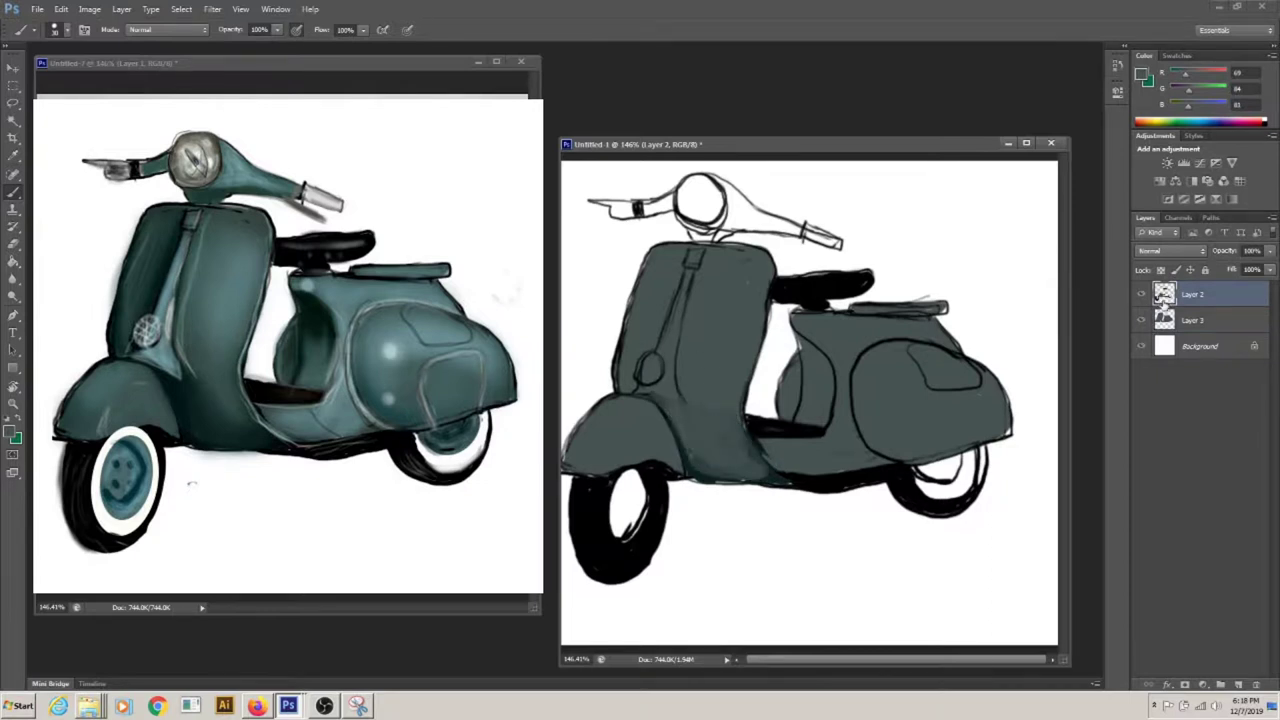
key(ctrl+j)
alt+click(690, 430)
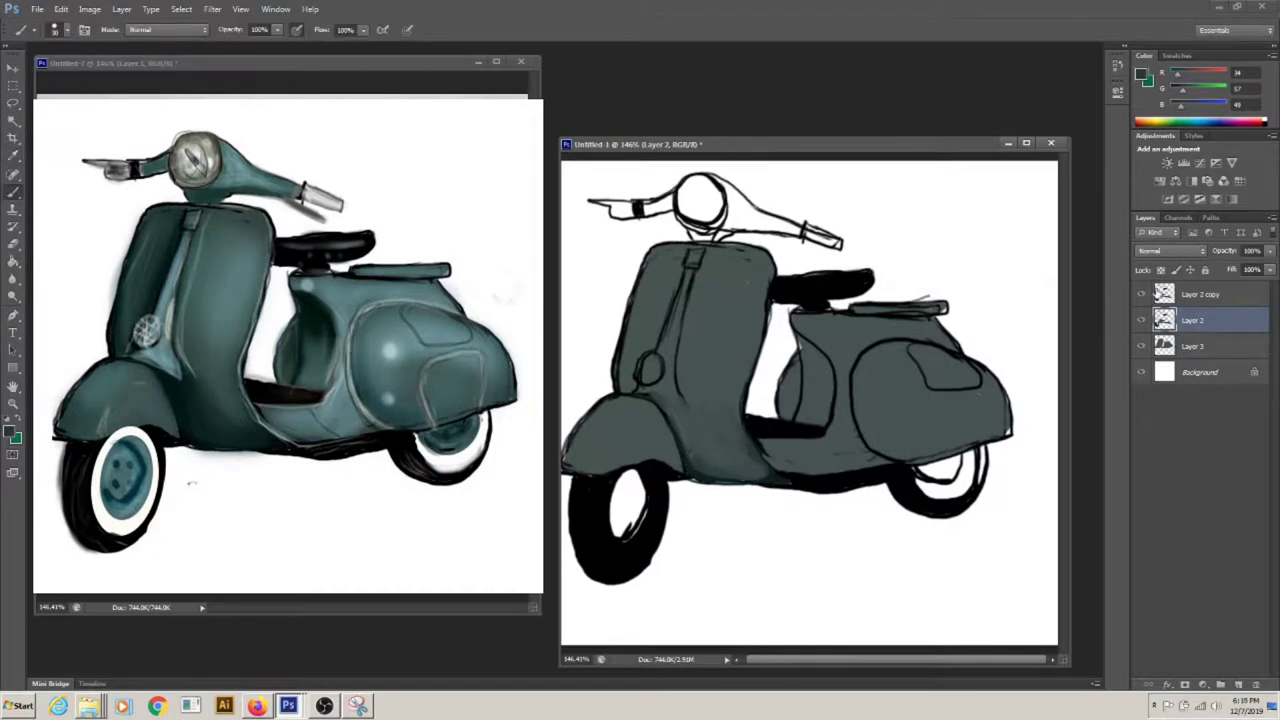
click(1190, 294)
drag(700, 415, 755, 470)
mouse_move(730, 390)
mouse_down()
mouse_move(715, 430)
mouse_move(675, 415)
mouse_move(700, 268)
mouse_move(630, 370)
mouse_up()
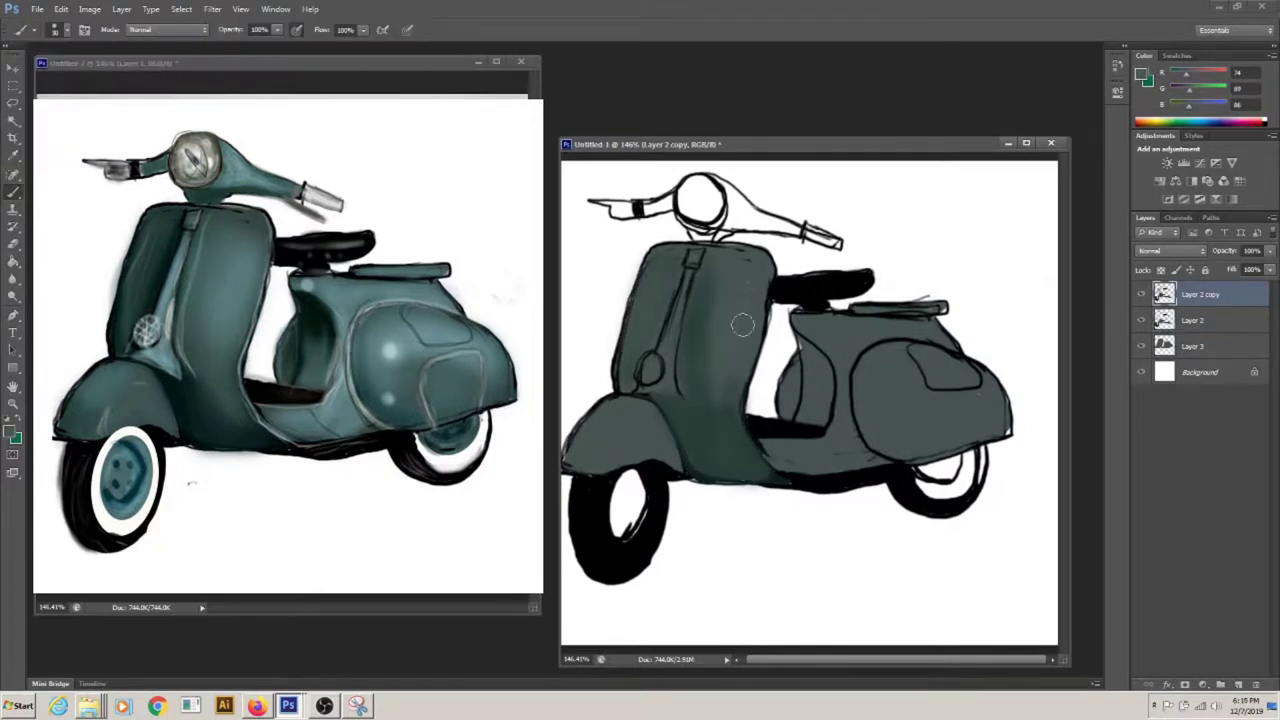
drag(675, 315, 700, 360)
Shade the front shield with lighter teal and darken the bottom of the rear panel
mouse_move(894, 354)
mouse_down()
mouse_move(968, 377)
mouse_move(914, 376)
mouse_up()
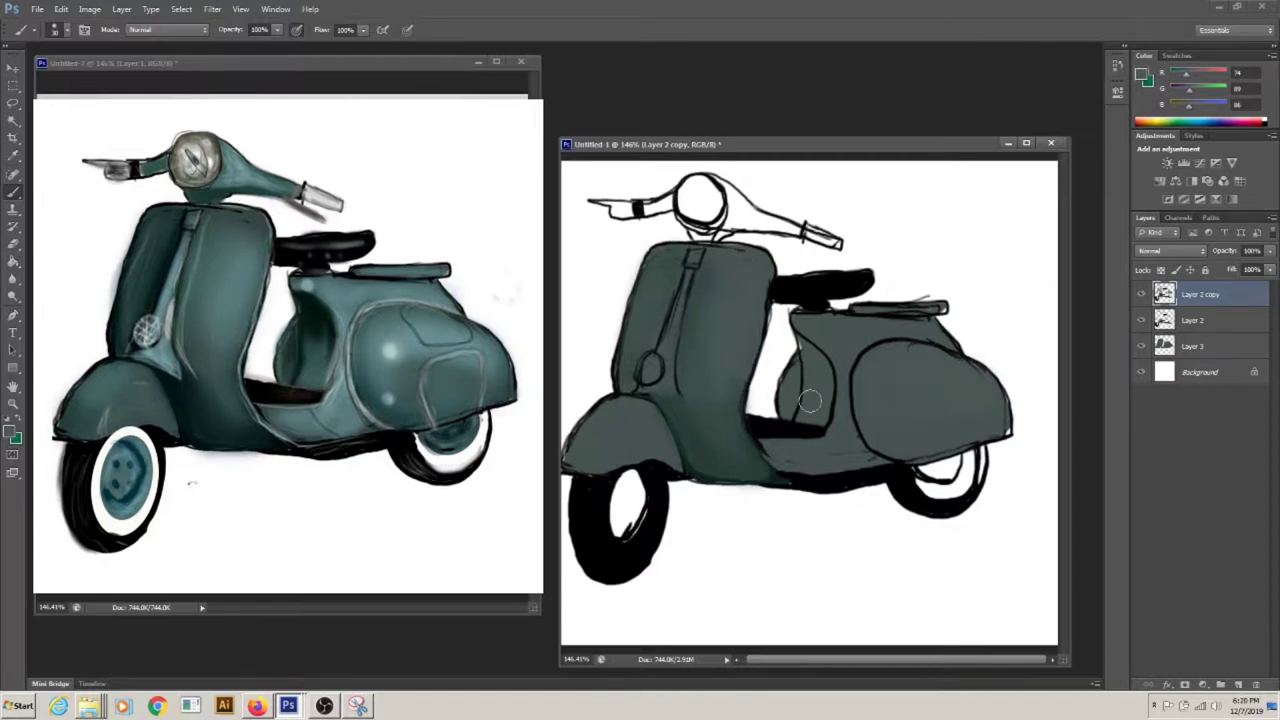
alt+click(690, 416)
drag(690, 262, 708, 346)
key(b)
alt+click(420, 330)
drag(745, 270, 740, 370)
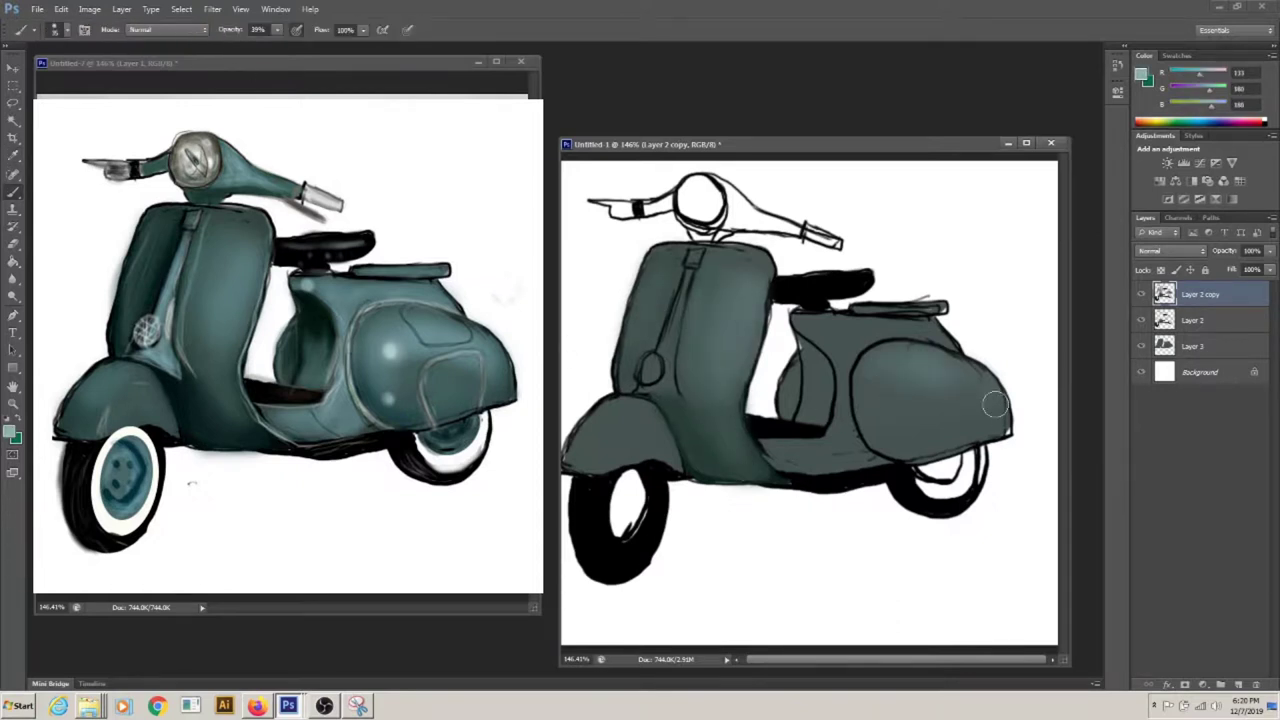
alt+click(866, 395)
mouse_move(880, 423)
mouse_down()
mouse_move(958, 450)
mouse_move(847, 392)
mouse_up()
Model the rear panel with light teal strokes low and a darker left edge
alt+click(855, 355)
drag(825, 435, 850, 455)
alt+click(698, 341)
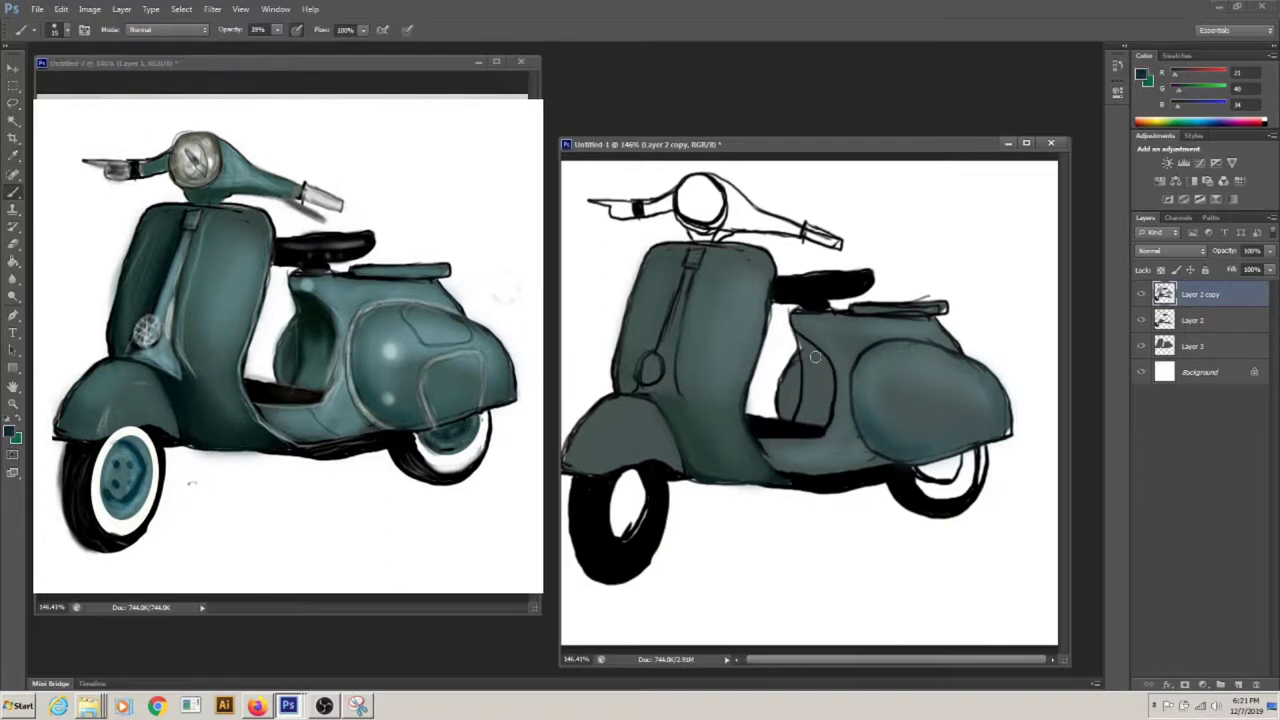
drag(815, 356, 797, 369)
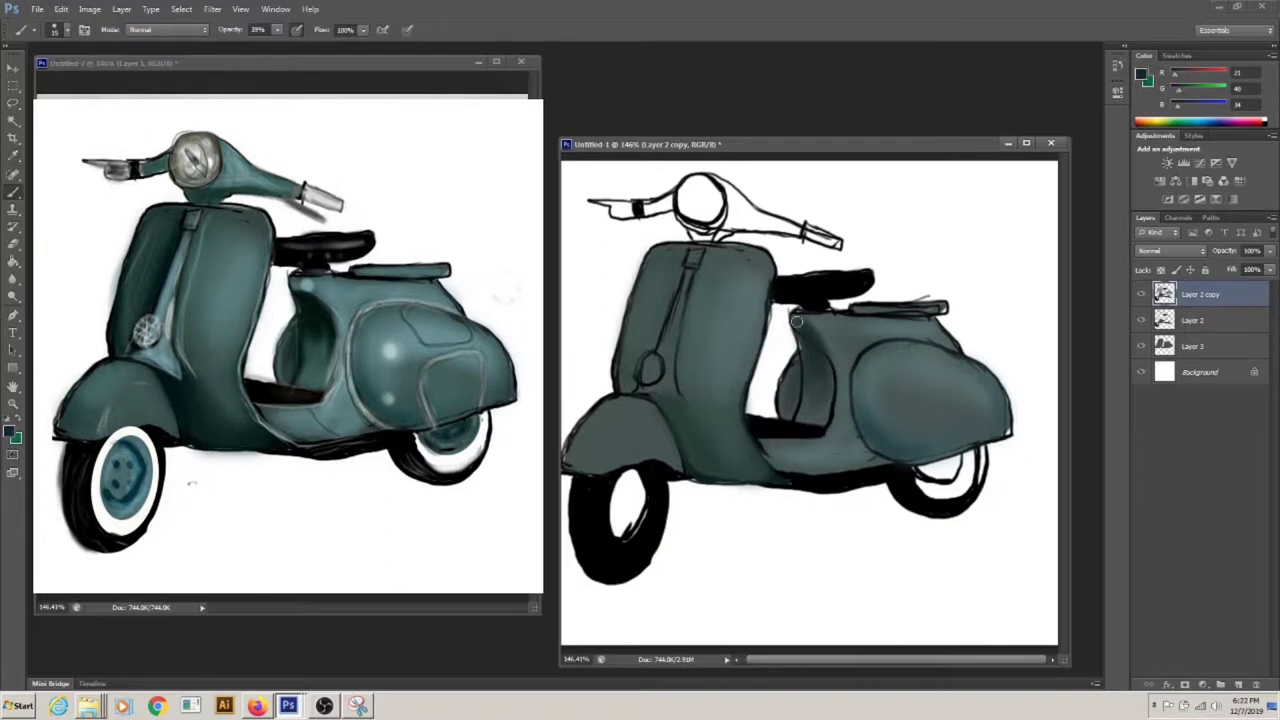
alt+click(801, 371)
drag(805, 395, 817, 383)
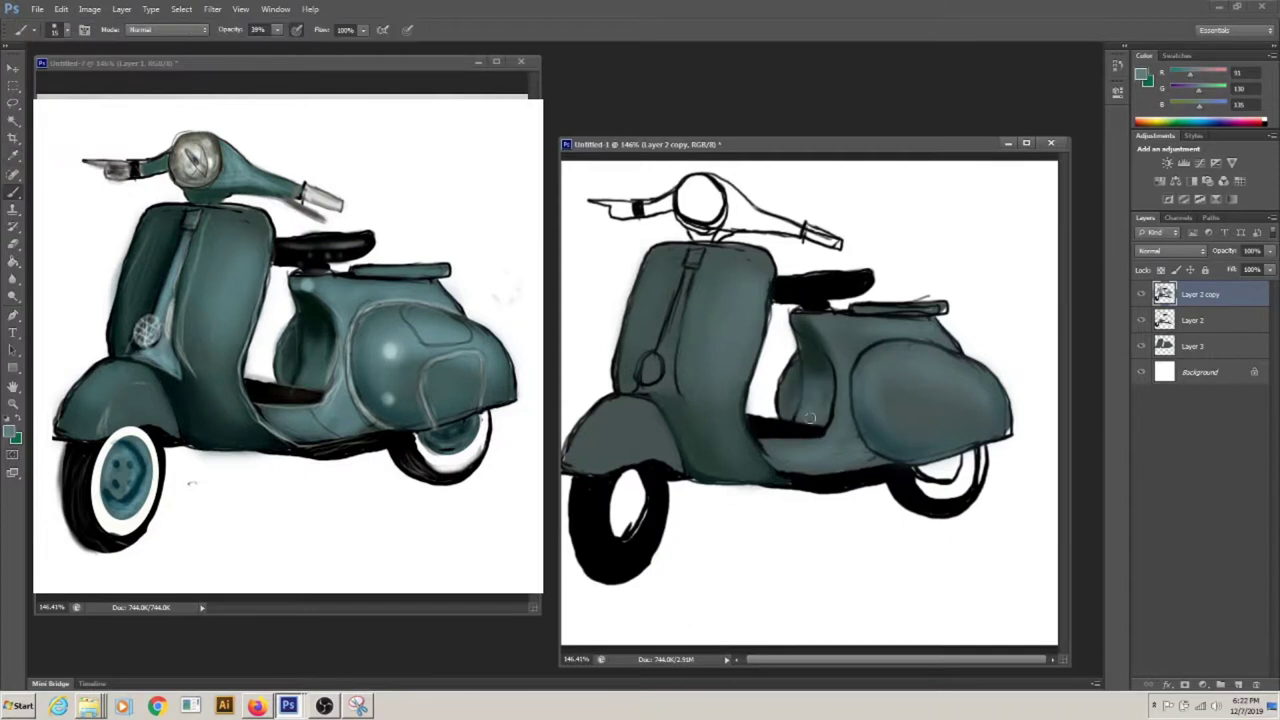
drag(878, 405, 950, 435)
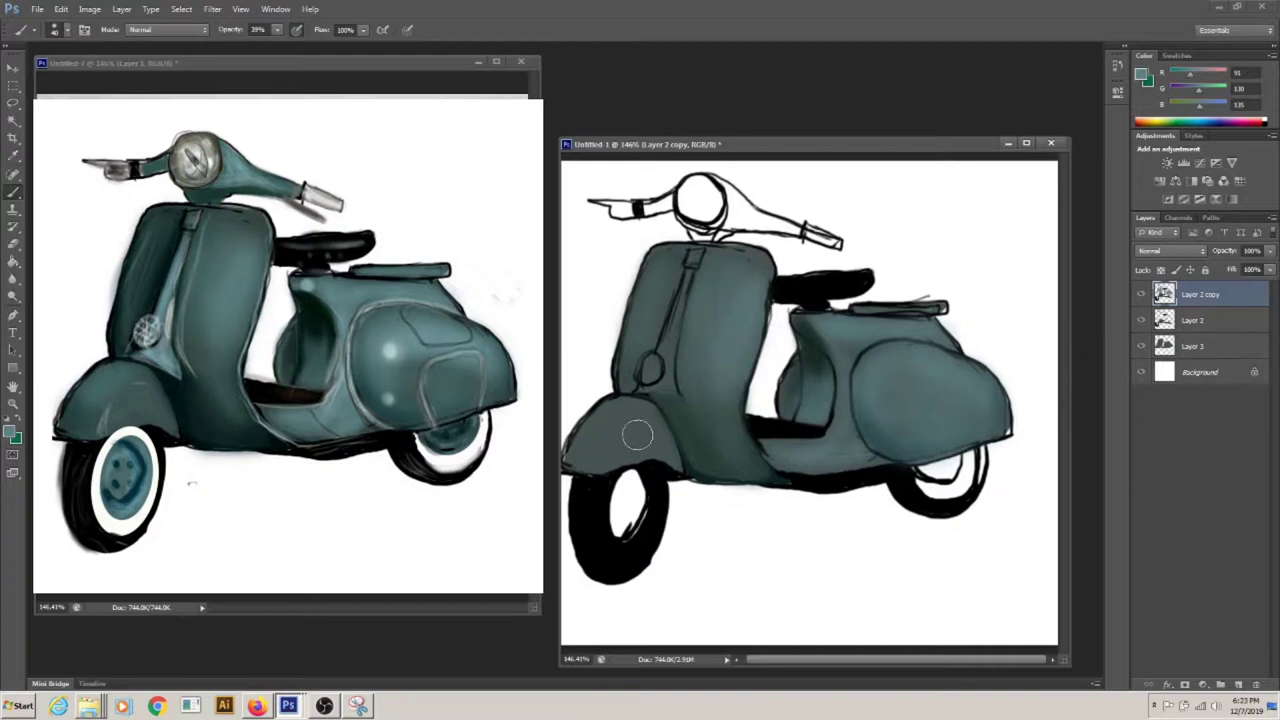
Lighten the front fender's left side and darken the leg shield's lower and left edges
drag(635, 425, 590, 455)
alt+click(688, 468)
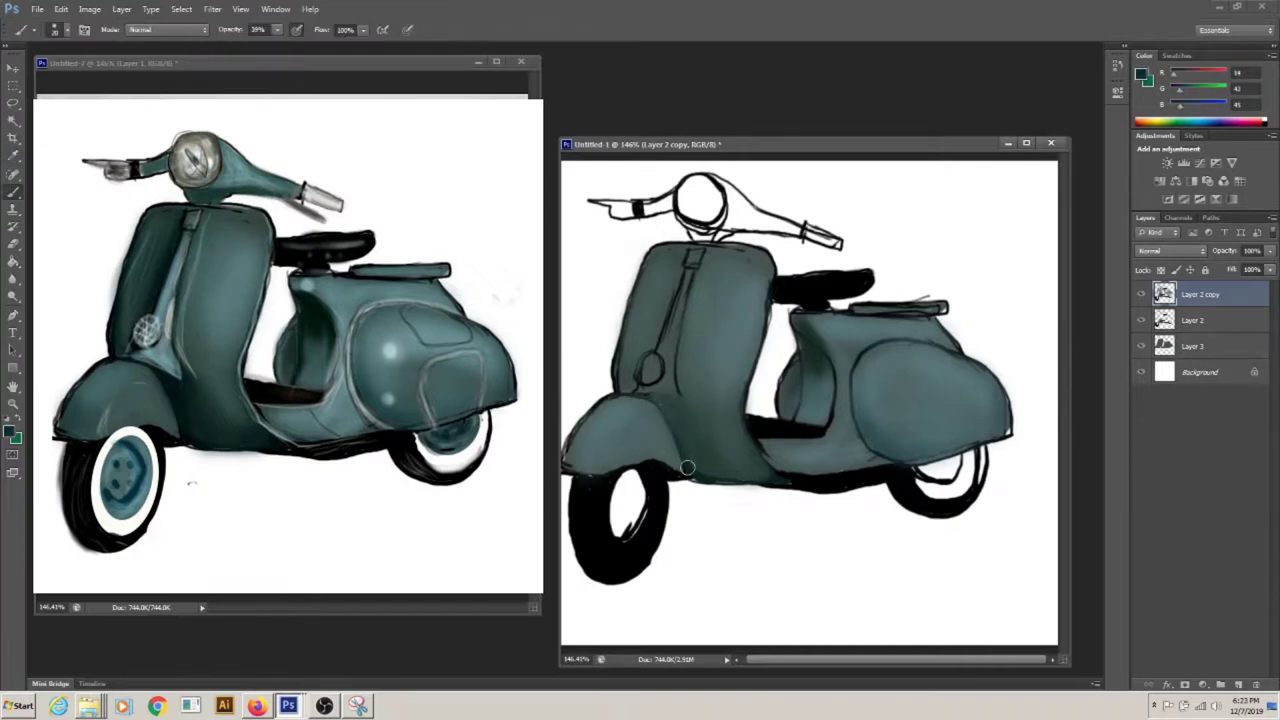
drag(703, 463, 710, 428)
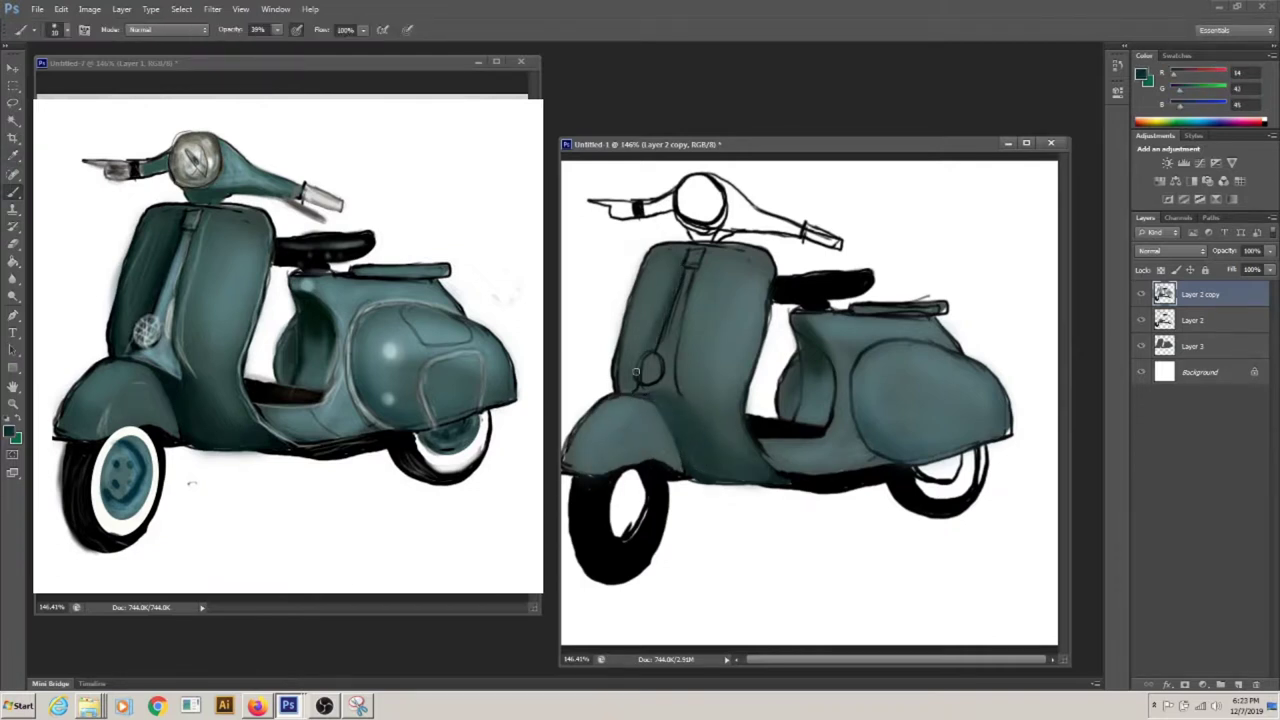
drag(625, 344, 618, 290)
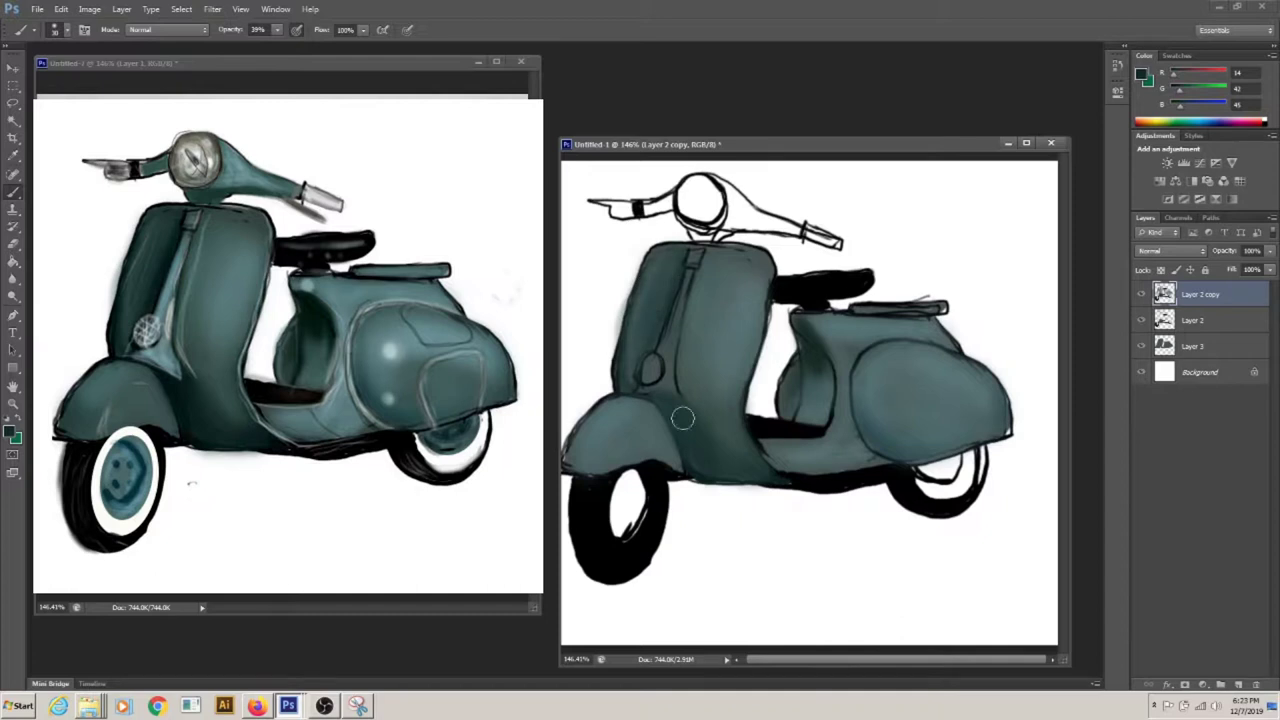
alt+click(605, 470)
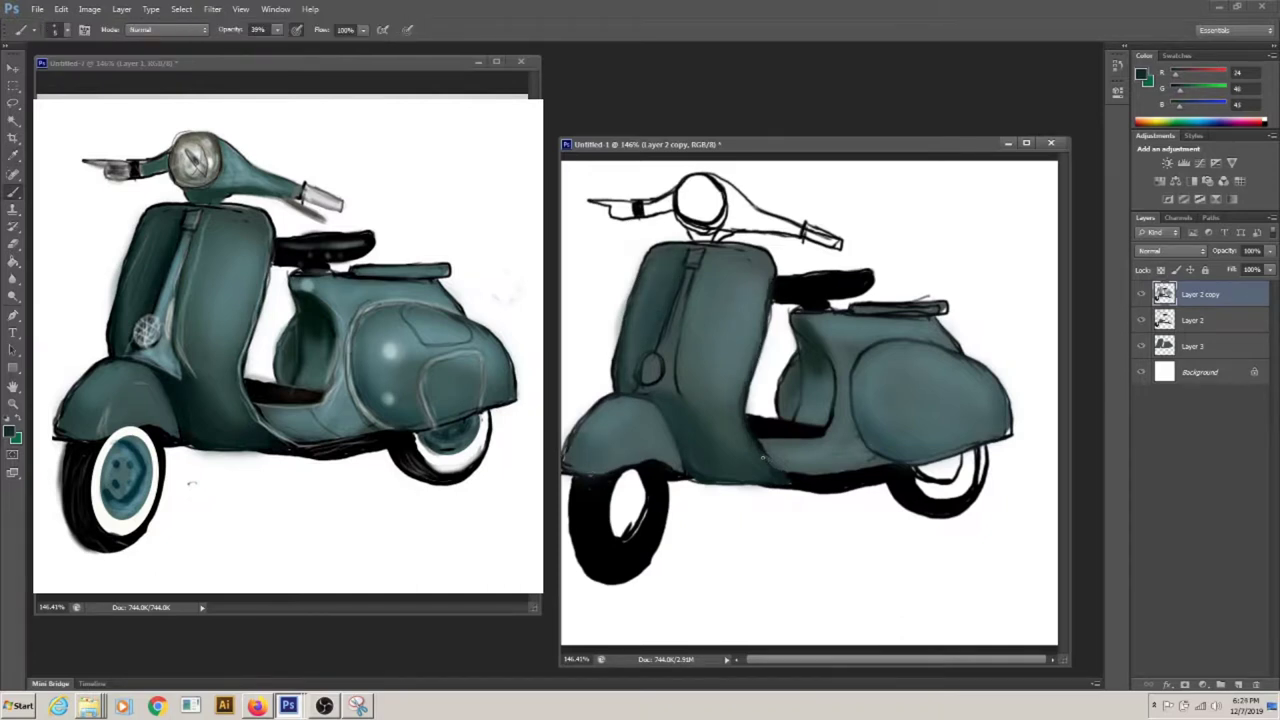
At 64% brush opacity, add light teal highlights on the front panel and rear body cowl
key(6)
key(4)
drag(730, 468, 698, 412)
alt+click(649, 335)
drag(684, 280, 667, 331)
drag(698, 252, 649, 389)
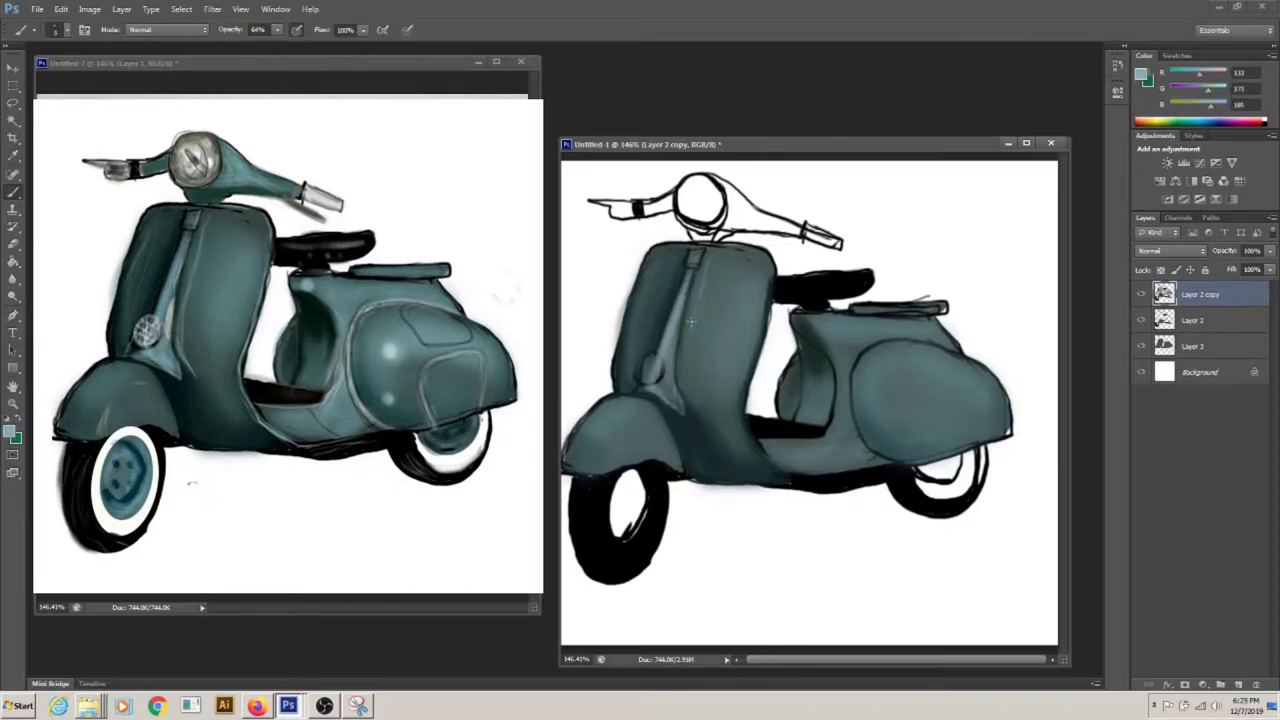
mouse_move(769, 276)
mouse_down()
mouse_move(762, 350)
mouse_move(813, 487)
mouse_up()
drag(796, 330, 794, 430)
mouse_move(815, 330)
mouse_down()
mouse_move(850, 470)
mouse_move(785, 445)
mouse_up()
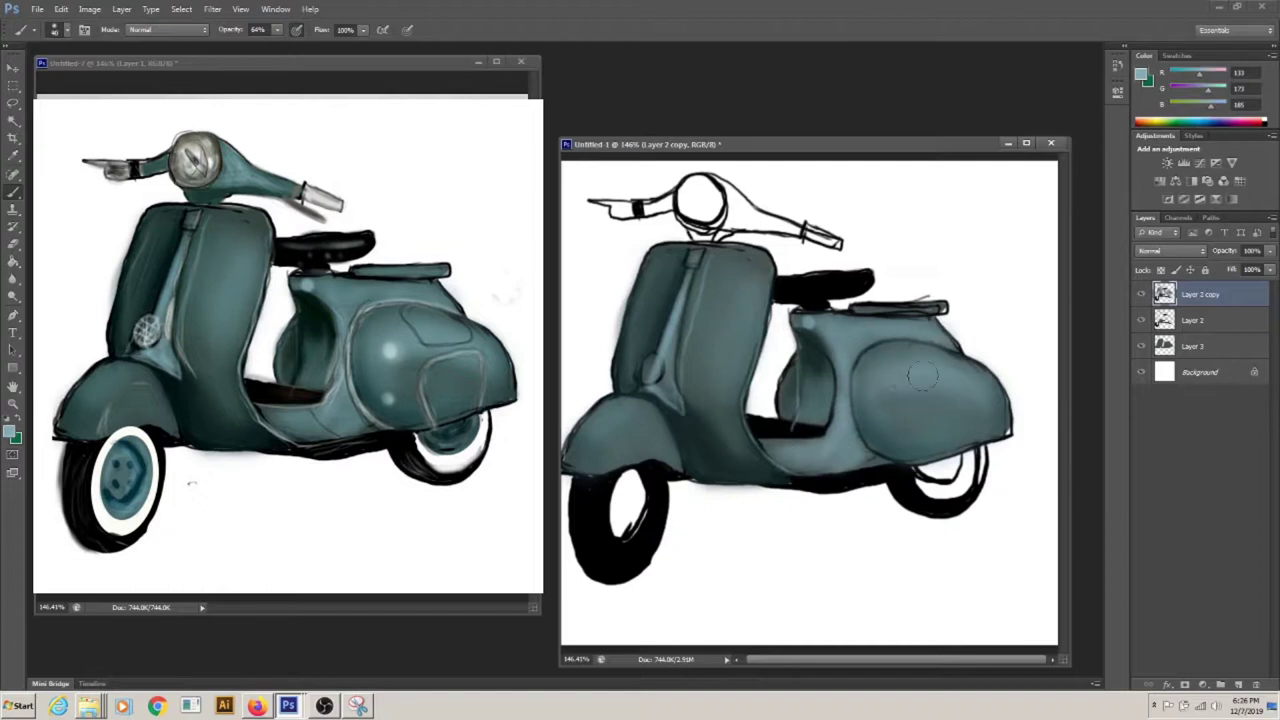
drag(922, 375, 985, 400)
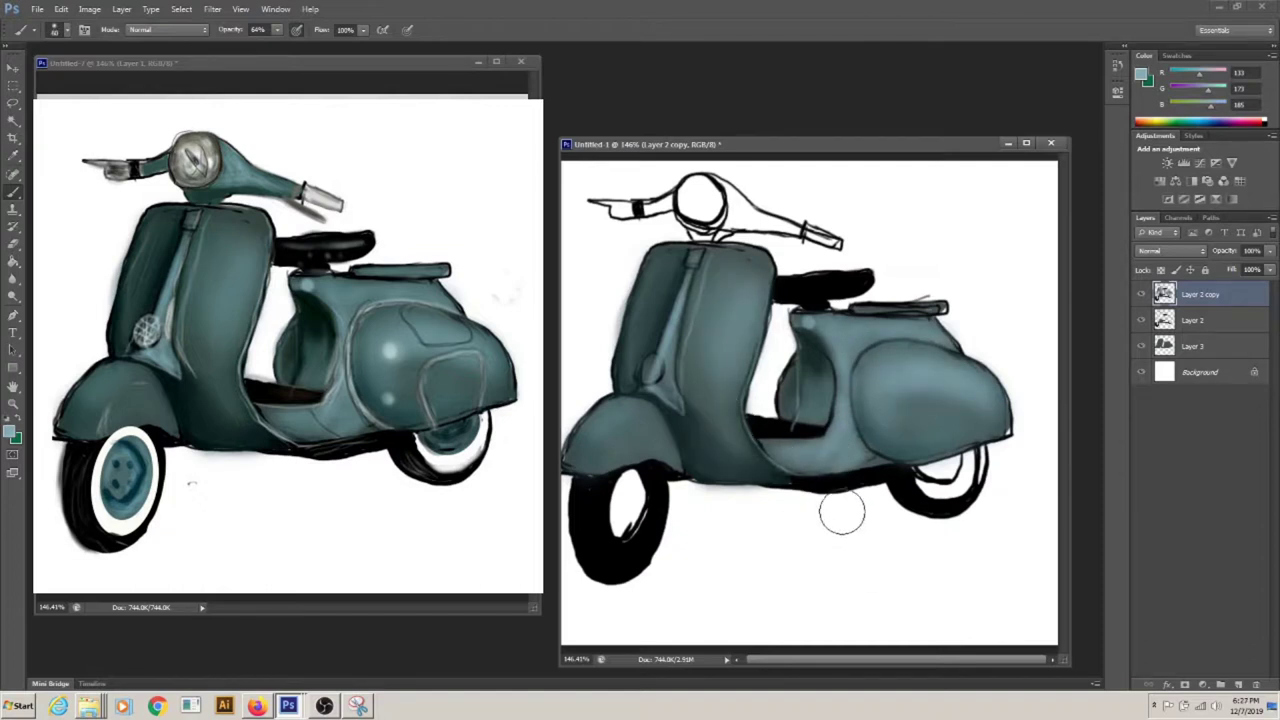
Shade dark under the seat and outline the rear panel with near-white highlights
alt+click(718, 382)
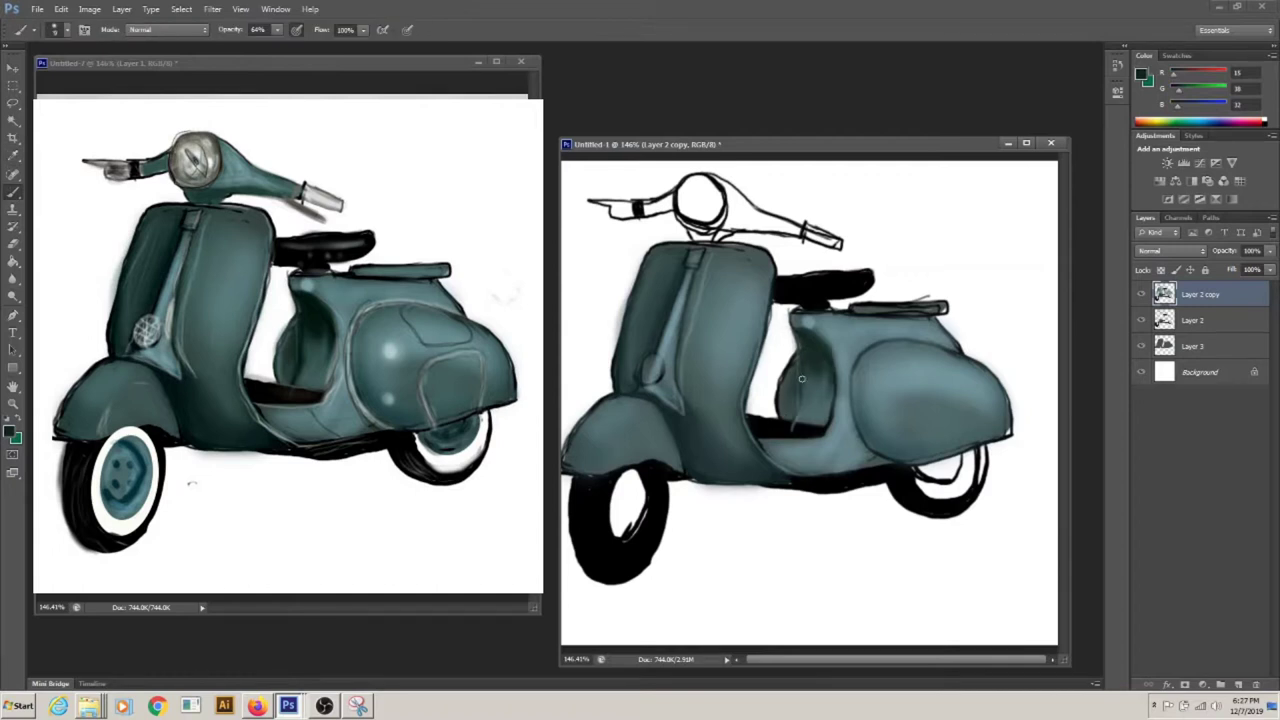
alt+click(800, 420)
drag(760, 420, 810, 434)
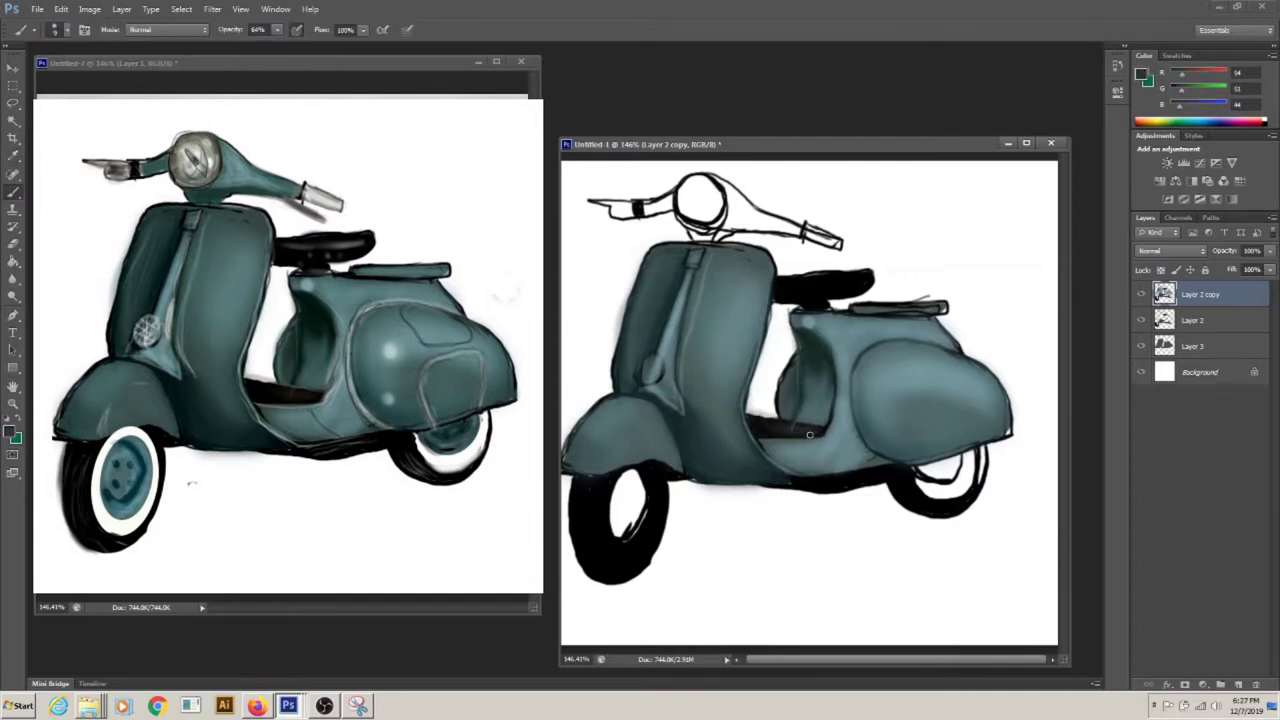
alt+click(832, 366)
drag(830, 368, 824, 434)
drag(850, 362, 890, 462)
drag(846, 362, 900, 464)
mouse_move(958, 346)
mouse_down()
mouse_move(858, 342)
mouse_move(938, 348)
mouse_up()
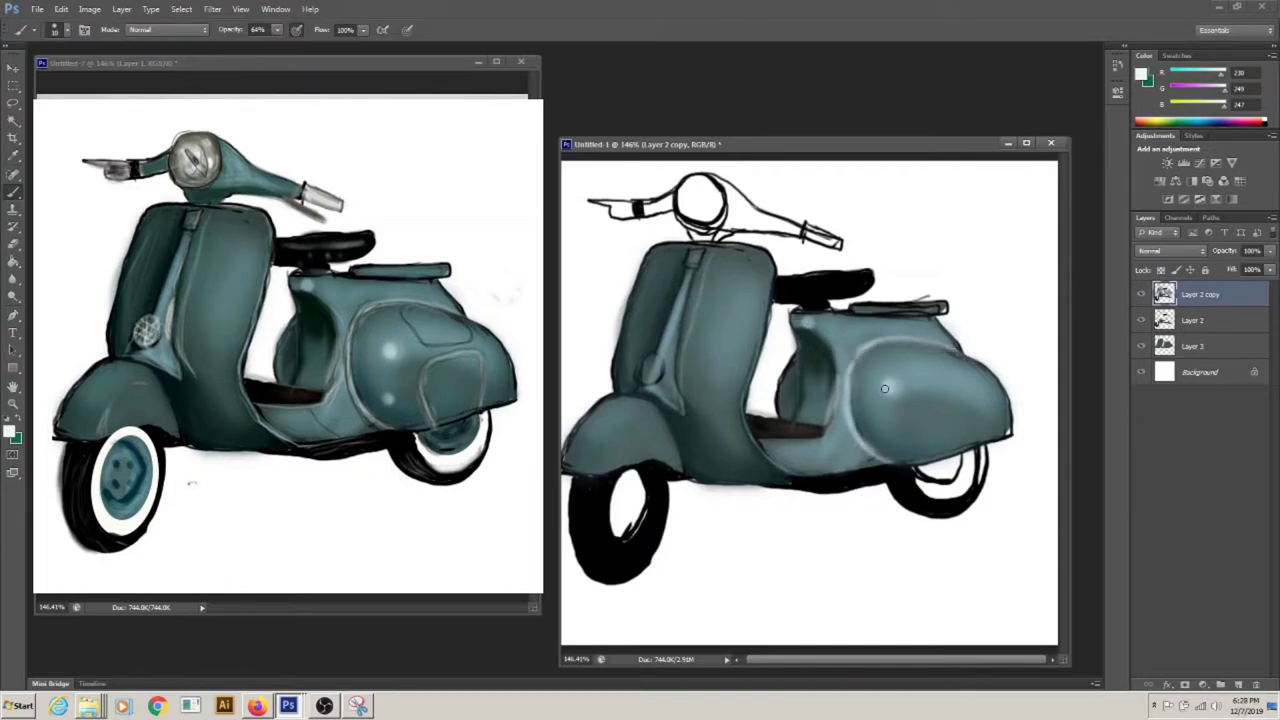
drag(928, 398, 982, 440)
Paint light grey along the lower edge and white highlights on the leg shield and body
alt+click(916, 422)
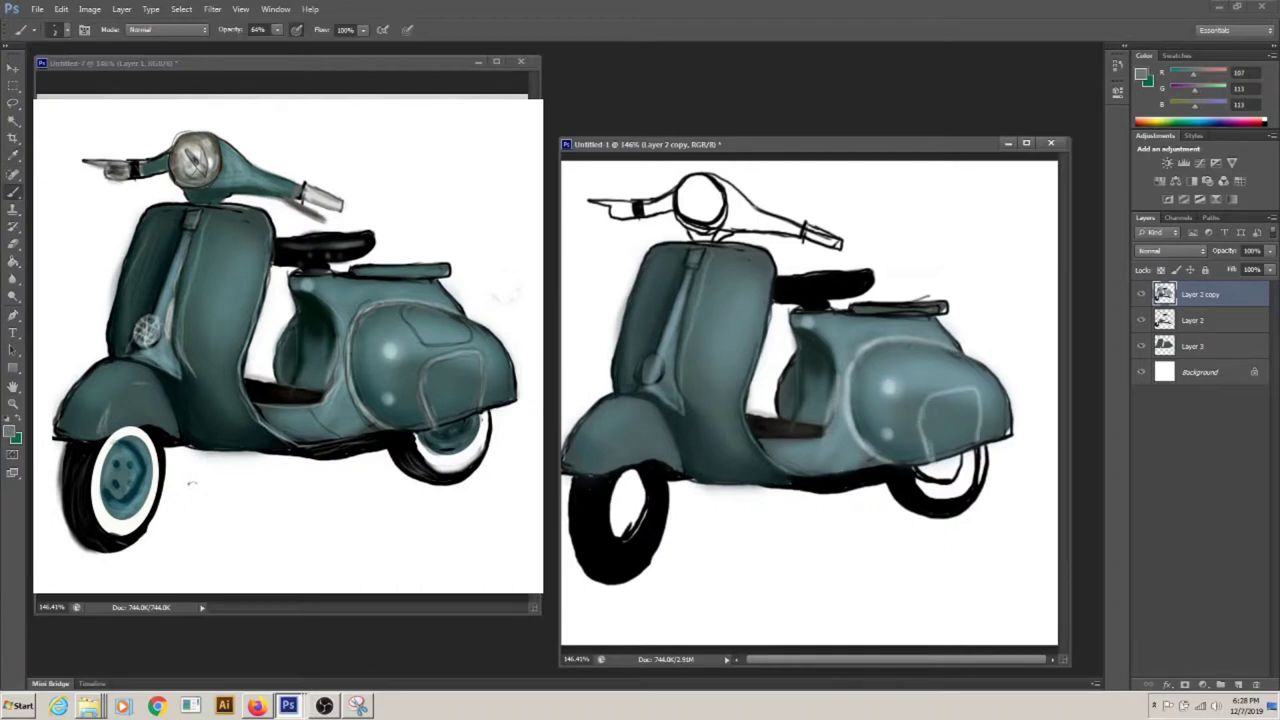
alt+click(920, 436)
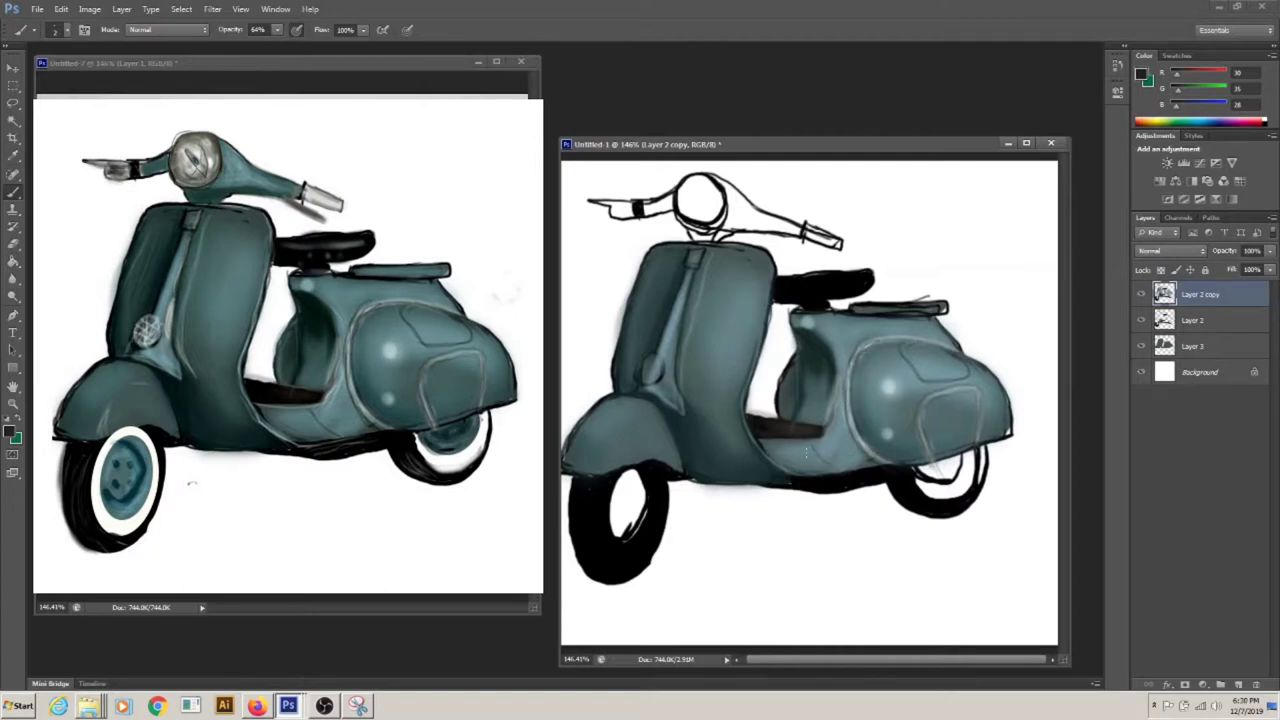
alt+click(871, 479)
drag(845, 481, 808, 484)
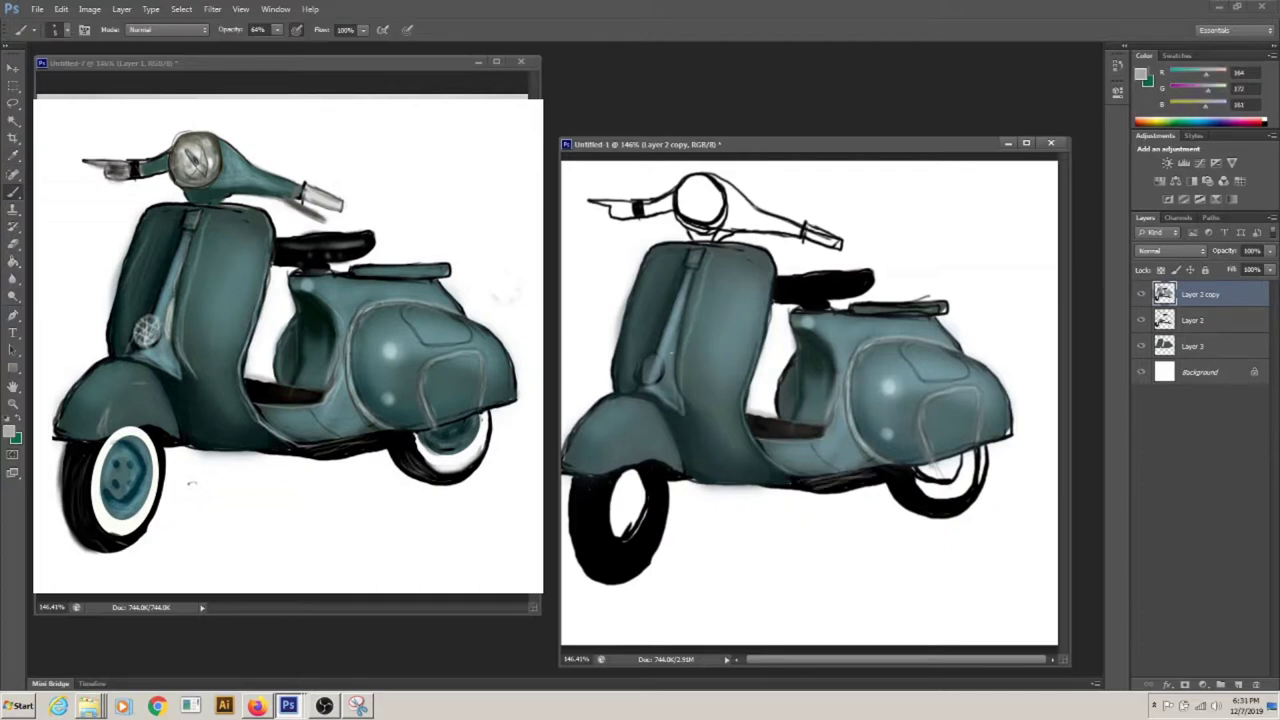
alt+click(762, 364)
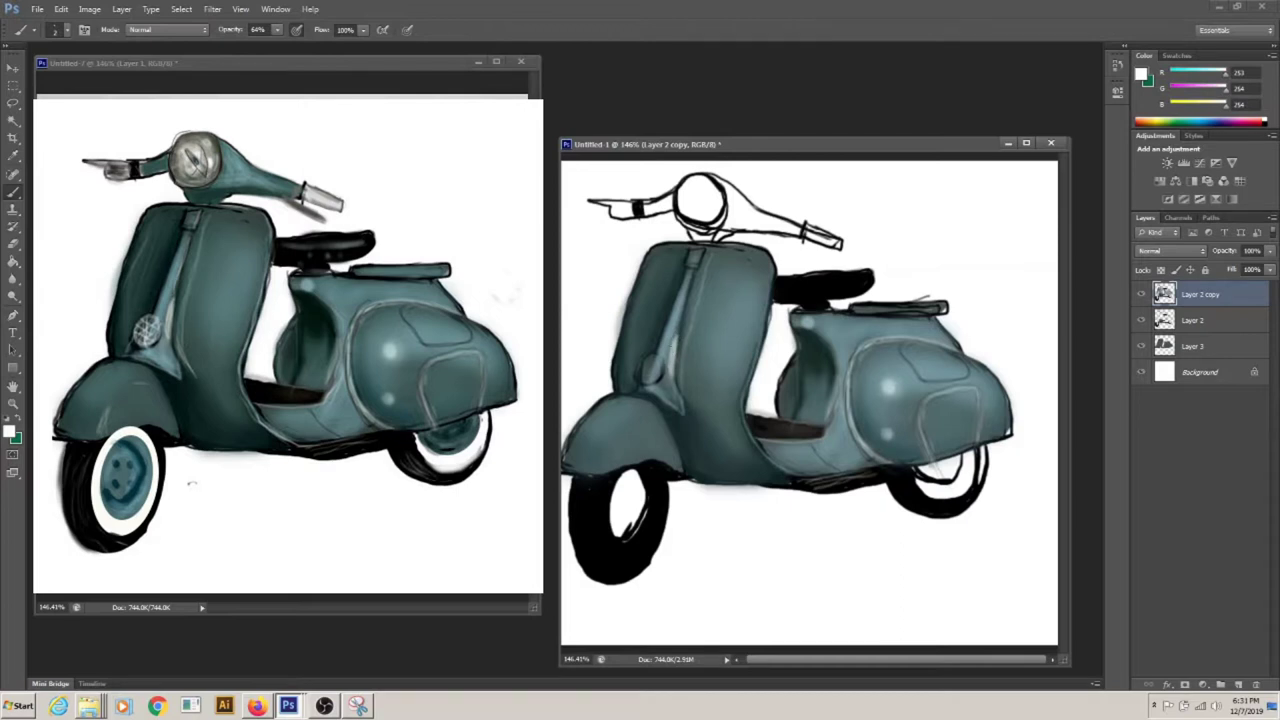
drag(648, 350, 656, 376)
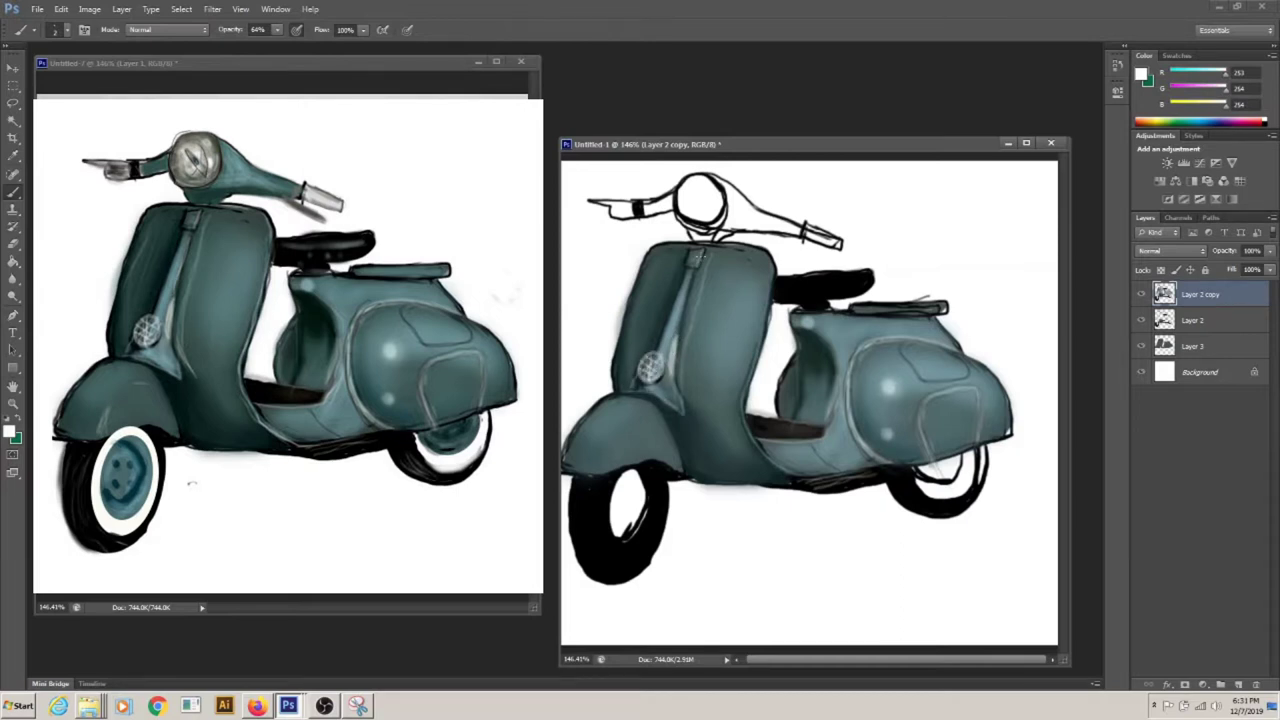
drag(781, 462, 800, 476)
alt+click(646, 392)
Paint the handlebar teal, covering the black lines below the headlight
drag(730, 196, 794, 228)
alt+click(752, 220)
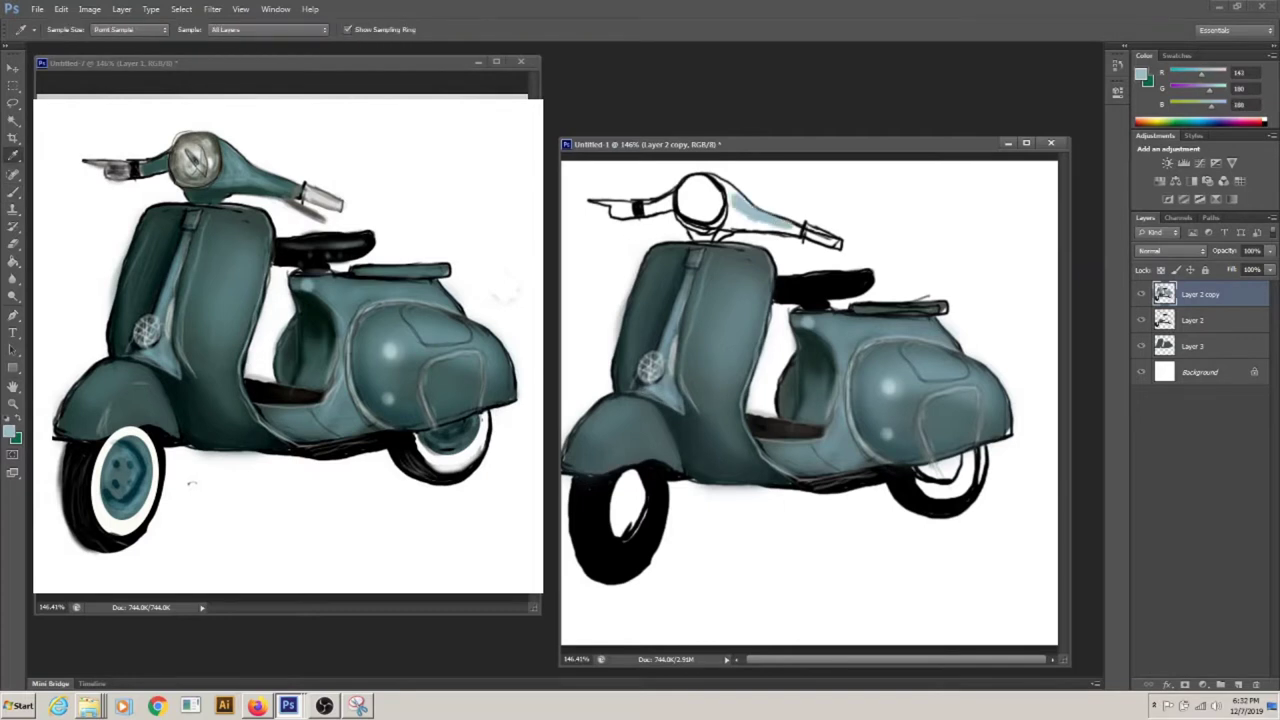
drag(720, 186, 795, 240)
mouse_move(722, 202)
mouse_down()
mouse_move(755, 232)
mouse_move(786, 228)
mouse_up()
mouse_move(698, 238)
mouse_down()
mouse_move(712, 232)
mouse_move(648, 212)
mouse_move(700, 220)
mouse_move(712, 180)
mouse_move(718, 208)
mouse_move(681, 201)
mouse_move(713, 198)
mouse_up()
Sample beige, dark and white shades to paint the headlight, then pick up the scooter's teal
alt+click(695, 268)
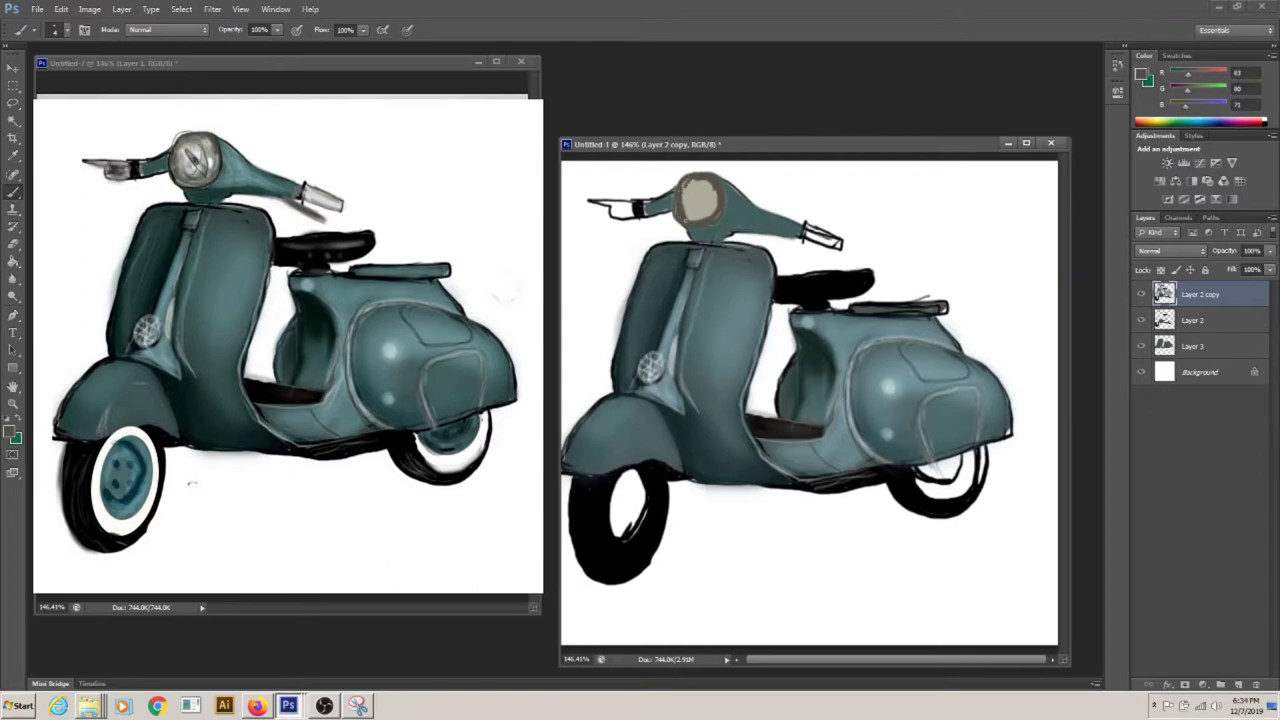
alt+click(701, 205)
alt+click(701, 199)
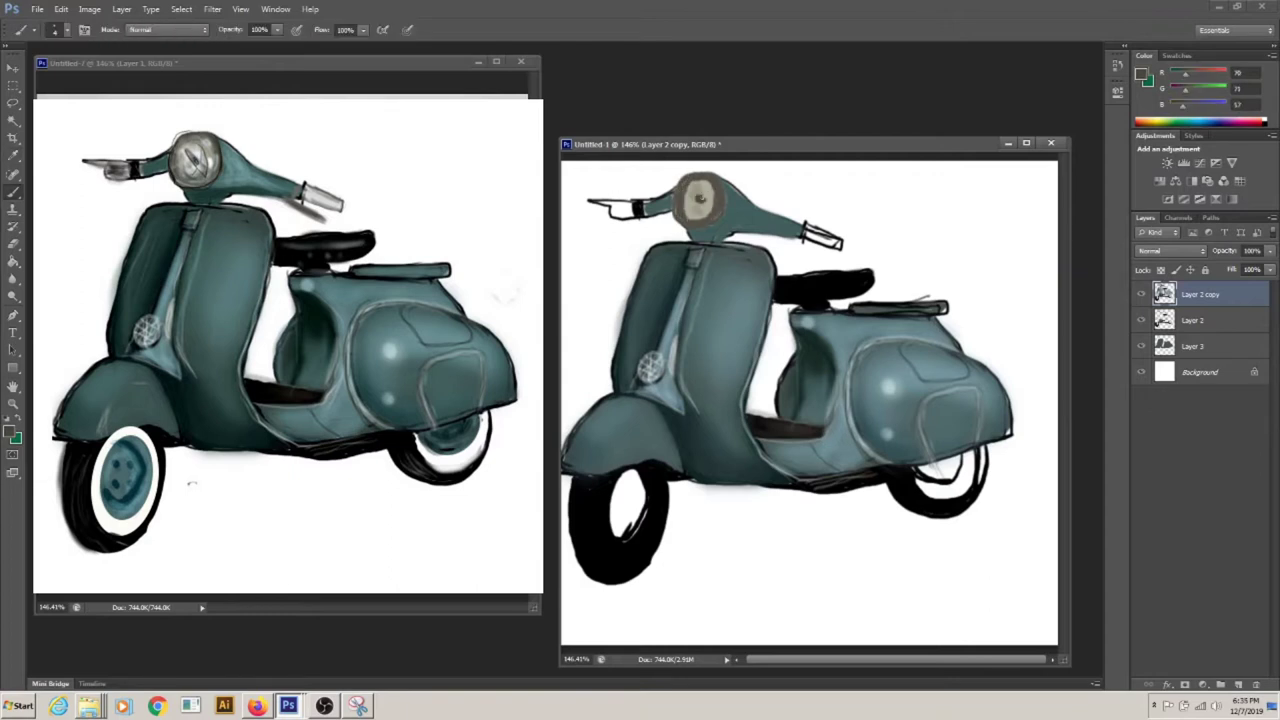
alt+click(701, 196)
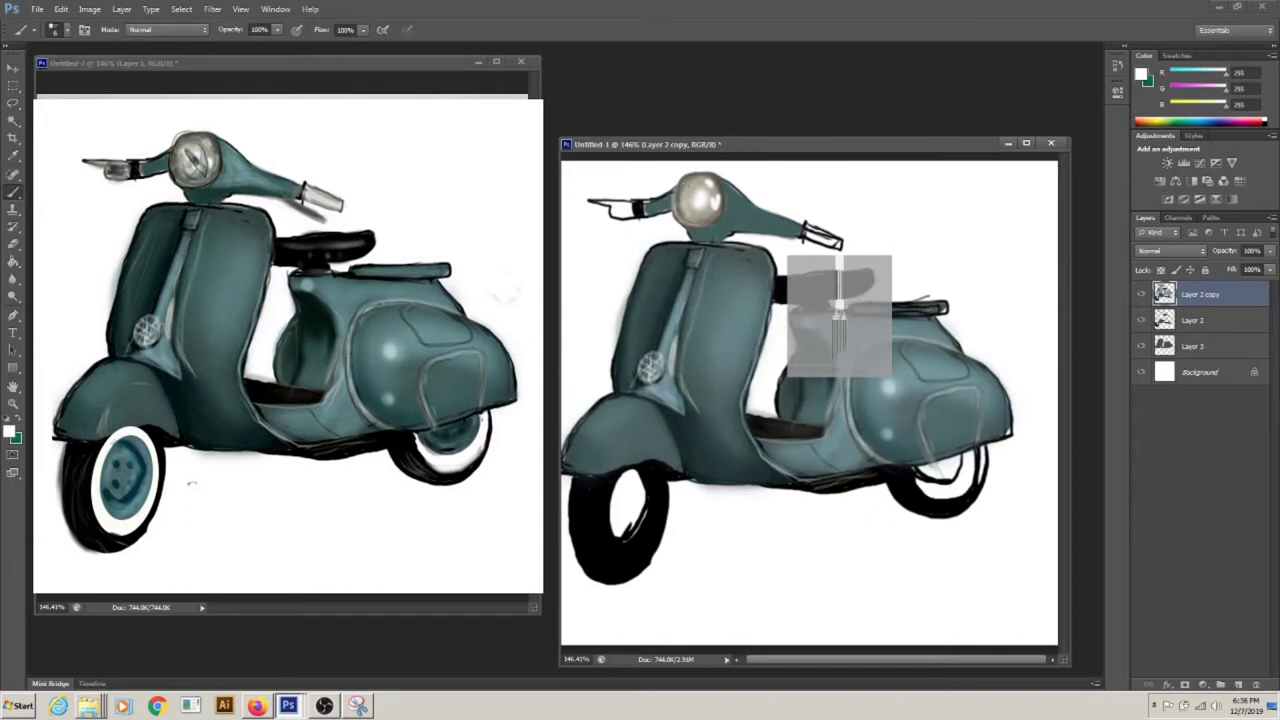
alt+click(840, 303)
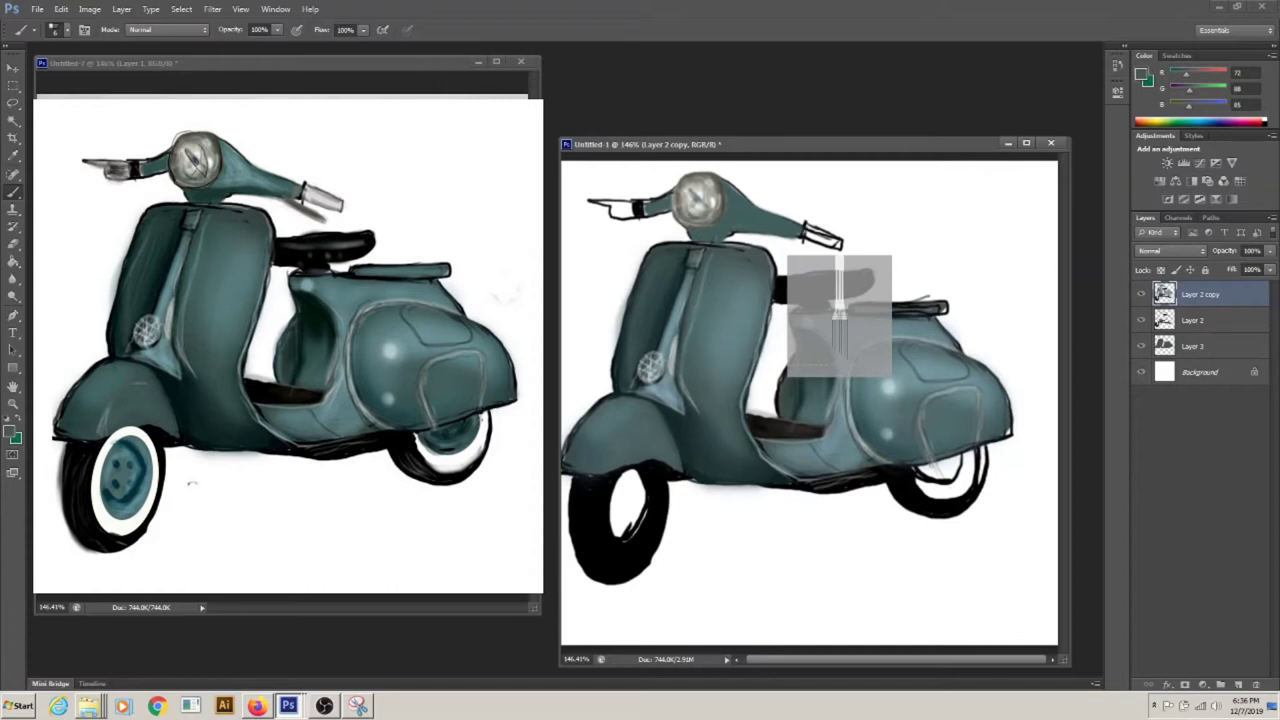
Draw a white-filled ellipse over the front wheel
key(u)
drag(657, 558, 656, 567)
key(v)
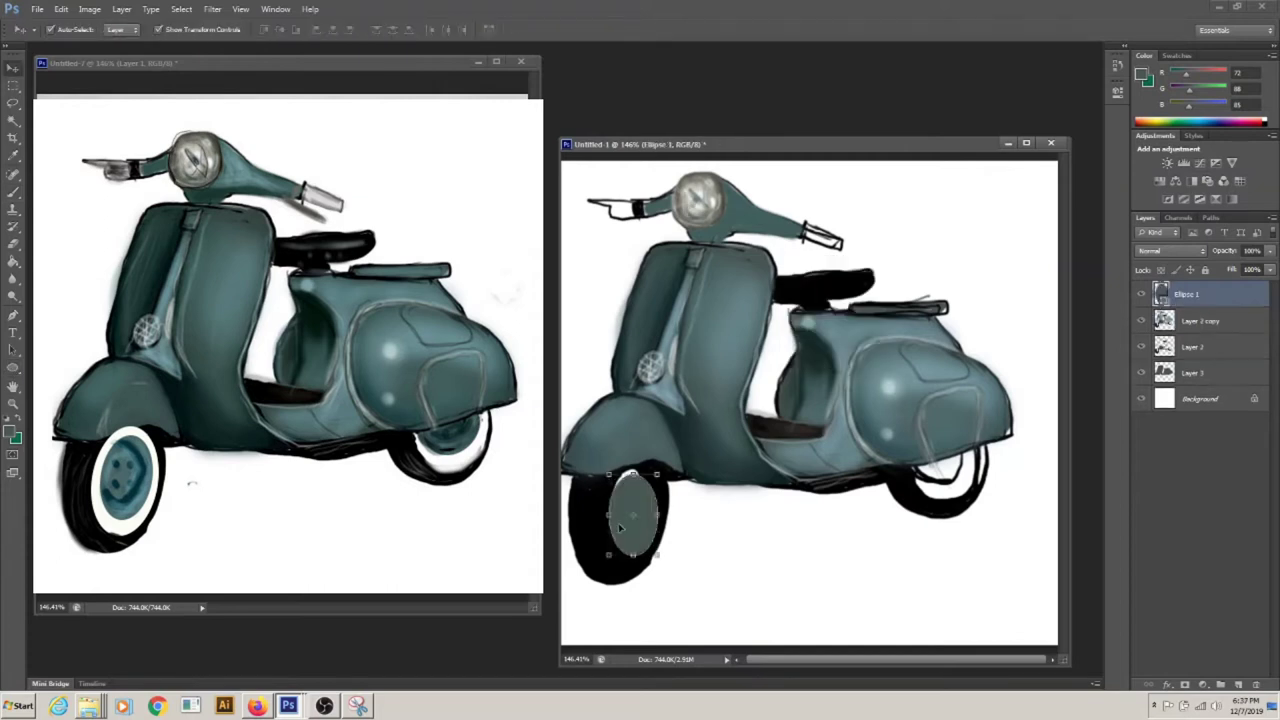
key(ctrl+shift+bracketleft)
click(592, 522)
key(b)
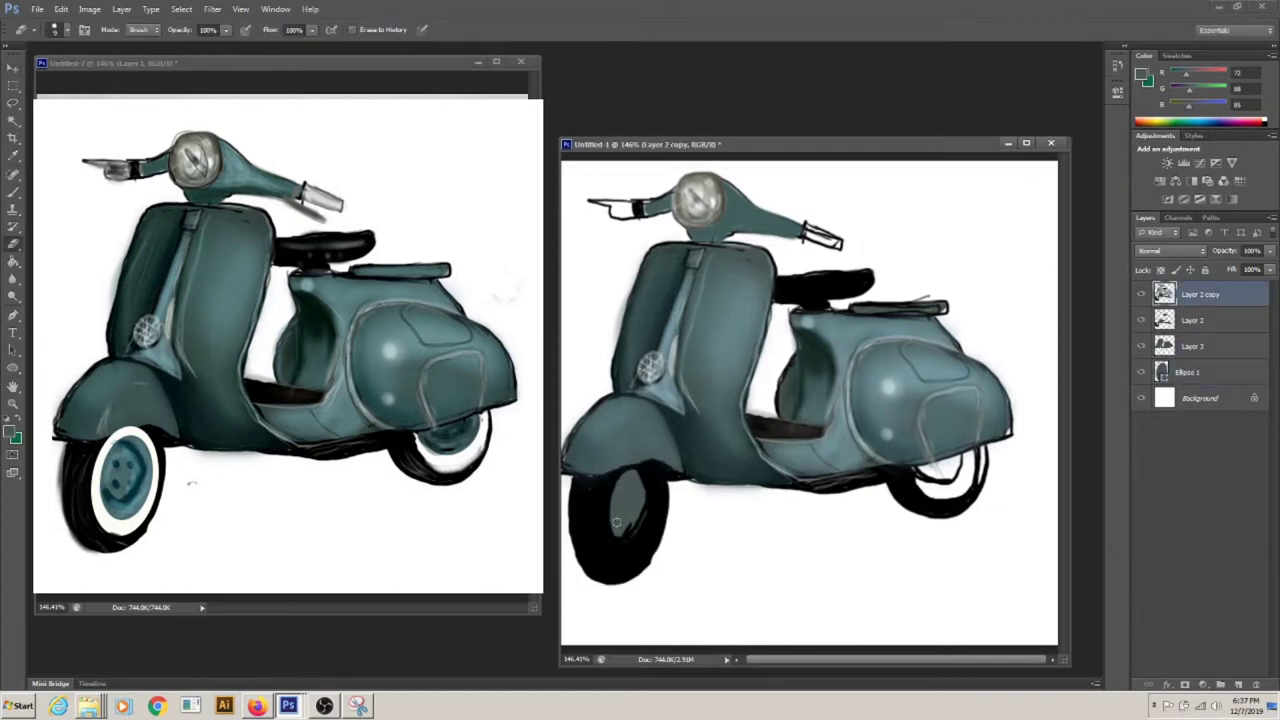
key(ctrl+z)
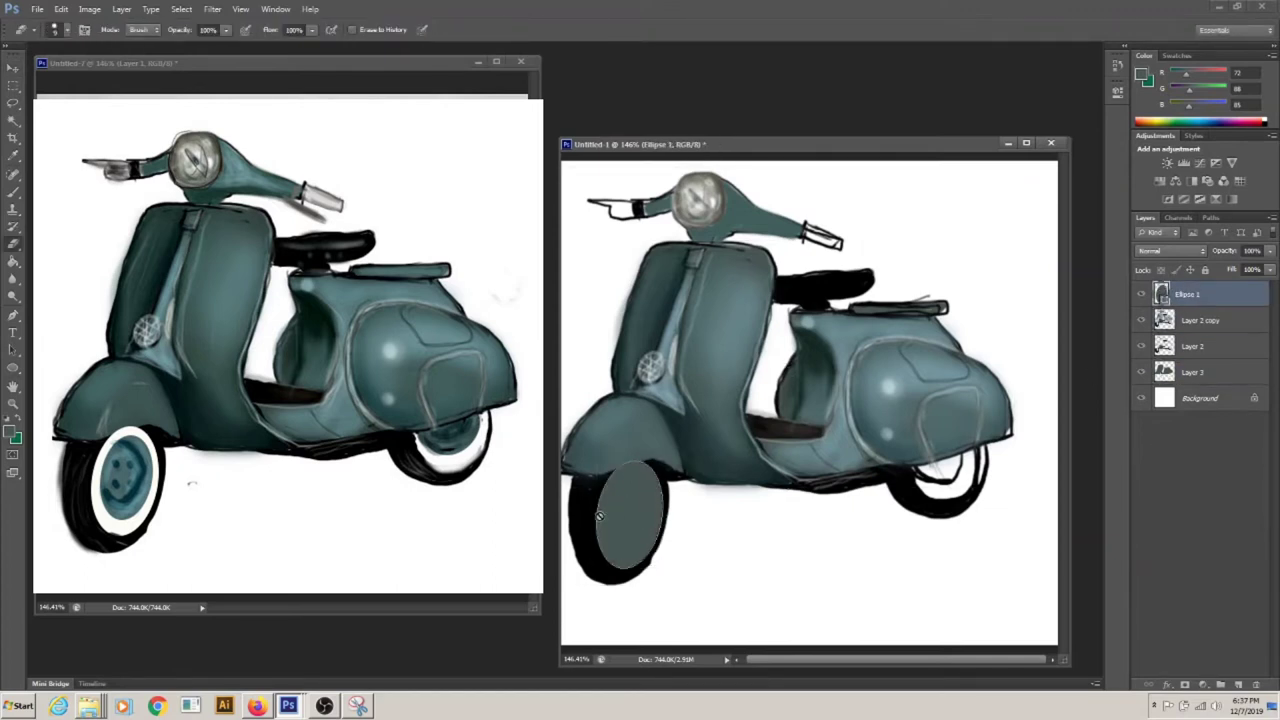
key(i)
click(13, 433)
key(Return)
Duplicate the ellipse, shrink it into a grey inner hub, and move a copy onto the rear wheel
key(ctrl+j)
key(ctrl+t)
drag(663, 565, 698, 544)
key(Return)
key(Return)
key(v)
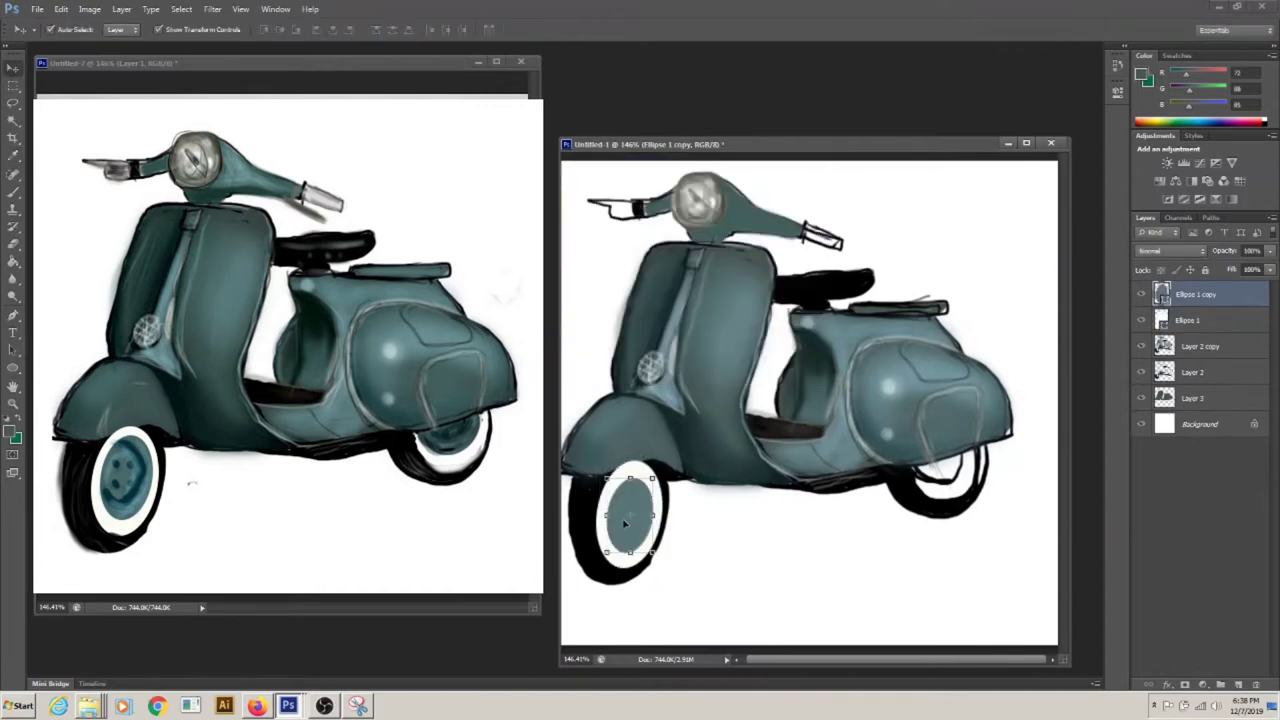
drag(628, 518, 955, 466)
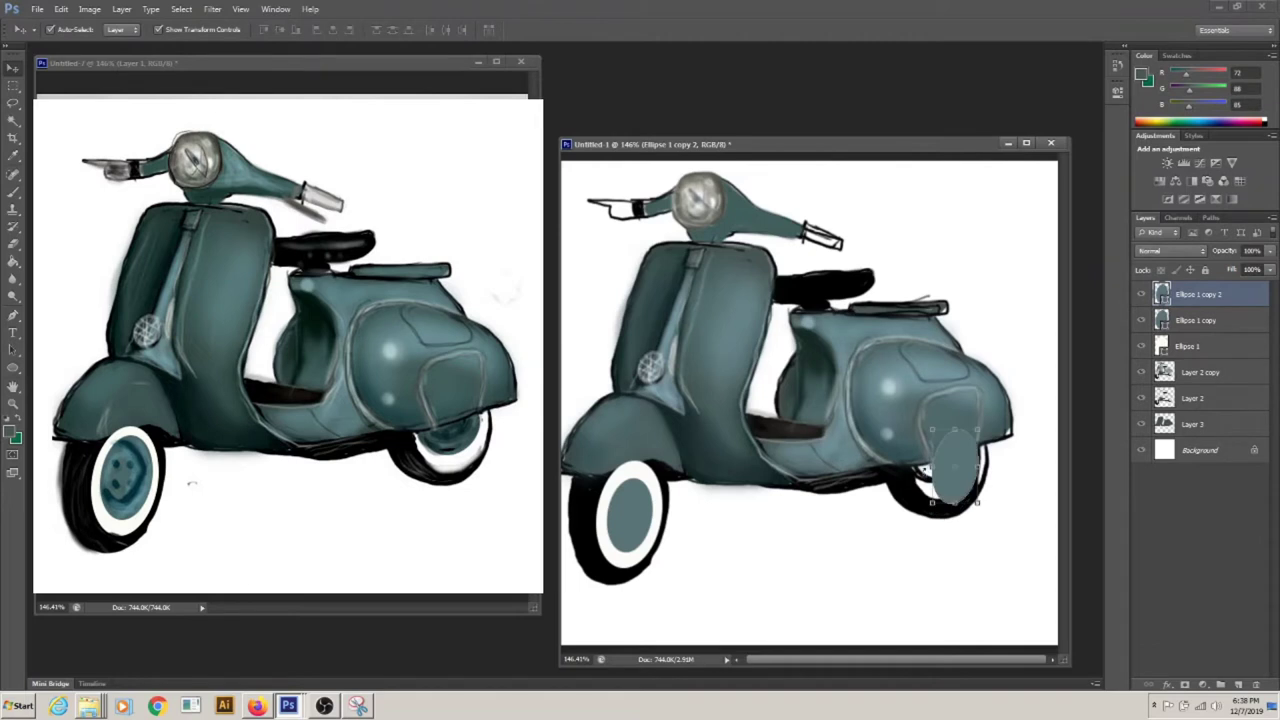
Narrow the front hub, duplicate and recolour an ellipse for the rear wheel
click(630, 514)
key(ctrl+t)
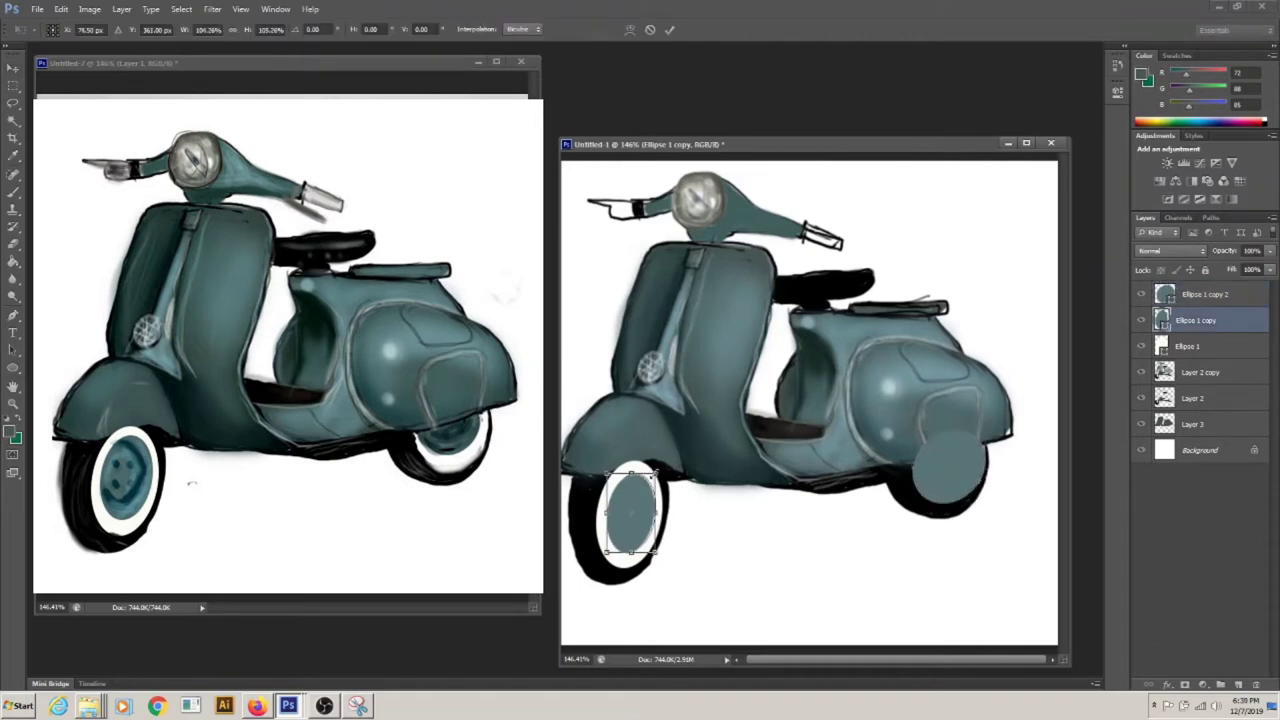
key(Return)
key(ctrl+j)
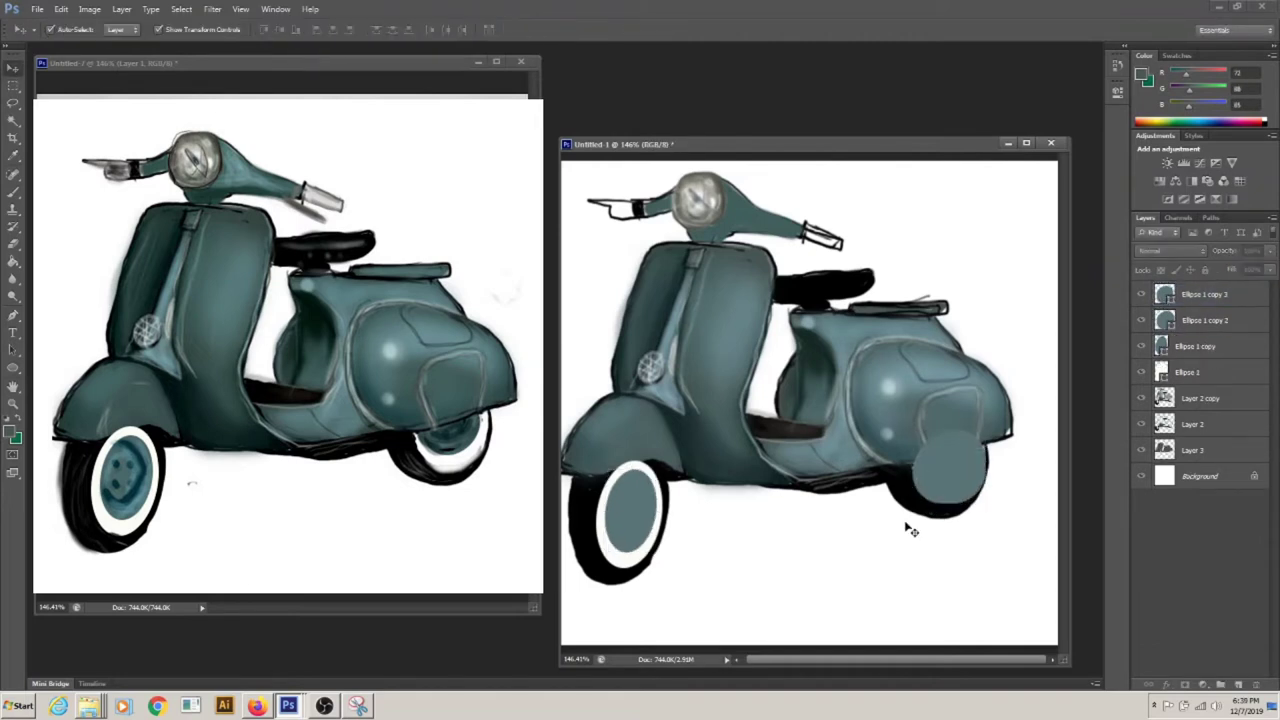
double_click(1164, 320)
click(771, 177)
key(ctrl+t)
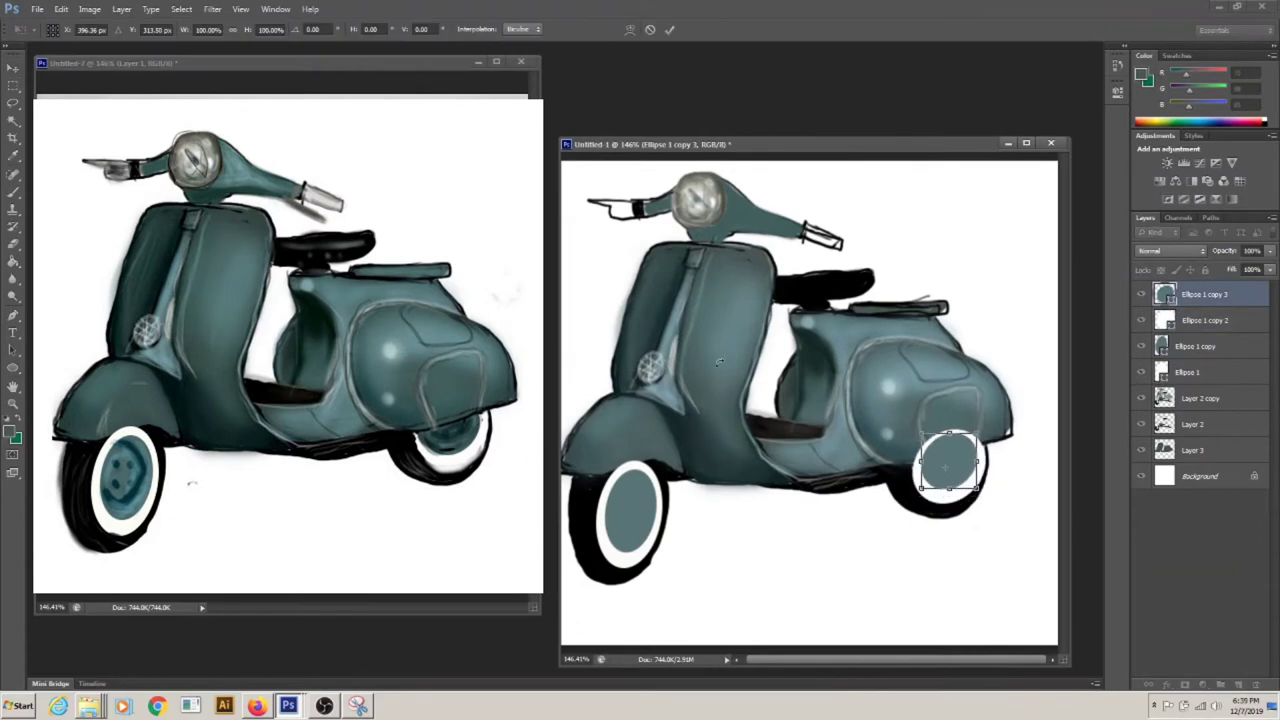
key(Return)
click(1195, 346)
key(b)
click(593, 266)
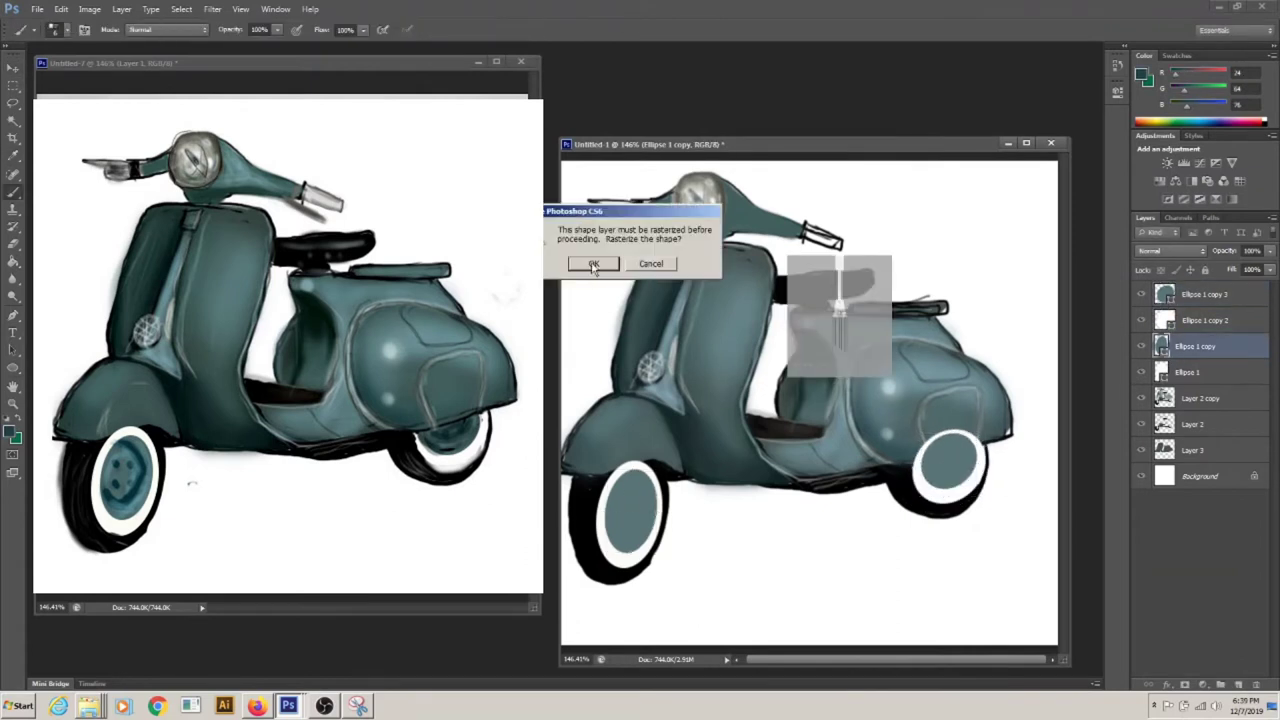
Shade the front wheel's inner hub and brighten the front tyre's left edge with white
mouse_move(630, 542)
mouse_down()
mouse_move(608, 520)
mouse_move(636, 478)
mouse_up()
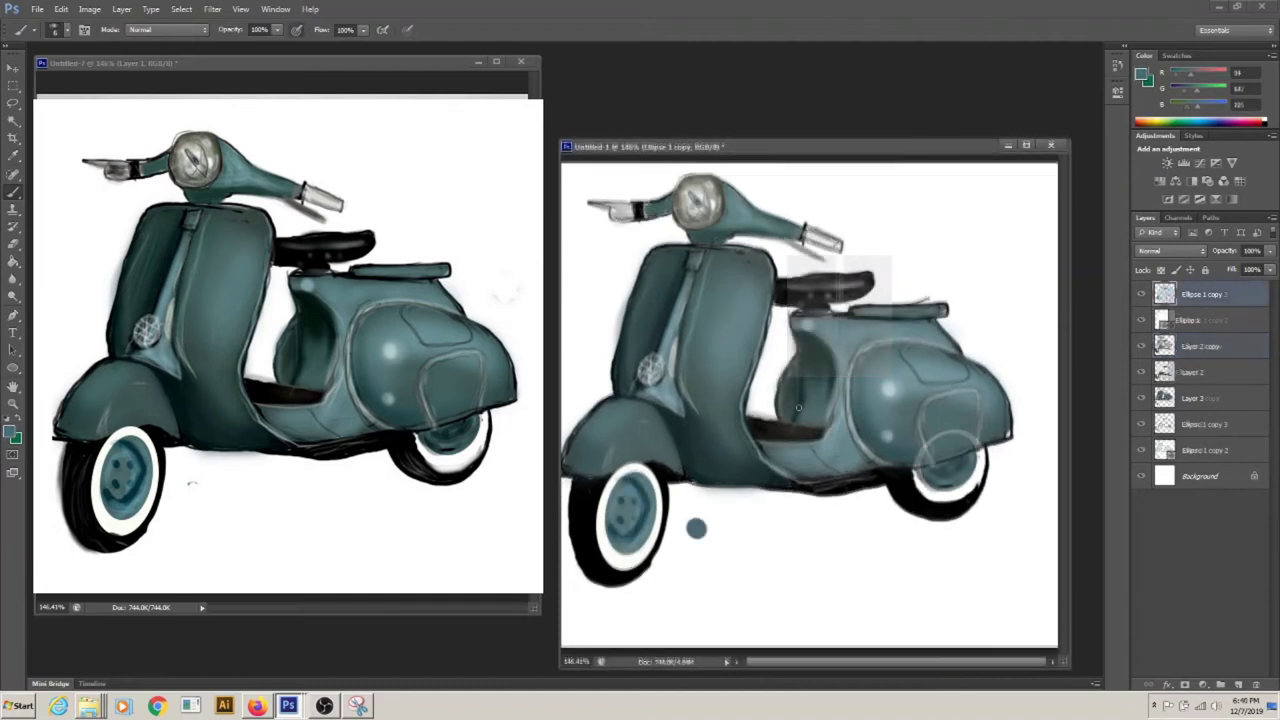
alt+click(875, 600)
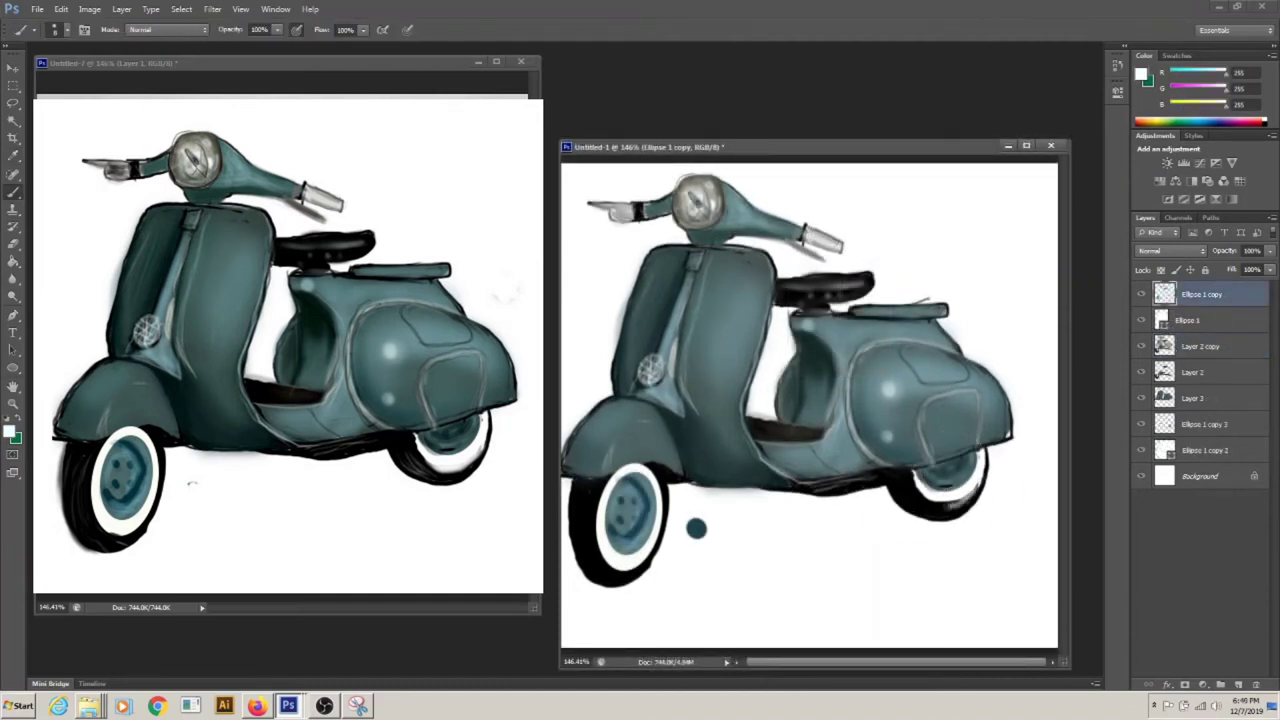
alt+click(573, 541)
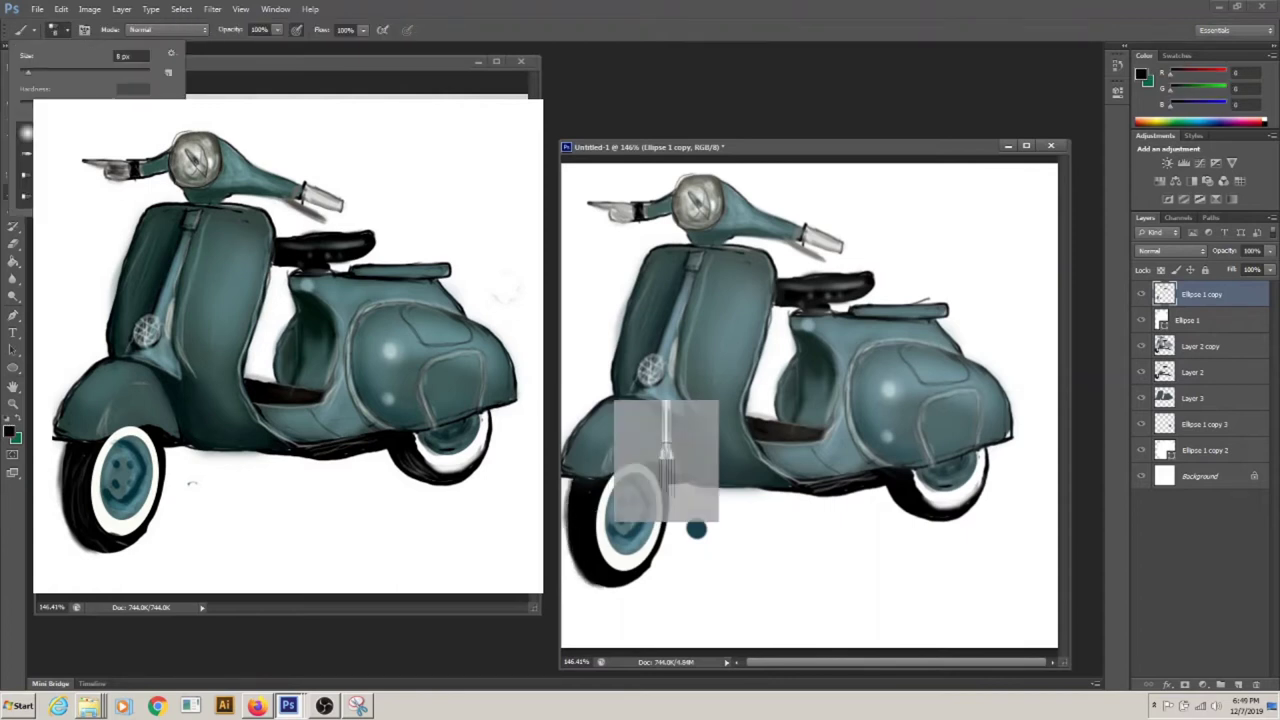
alt+click(597, 577)
mouse_move(597, 577)
mouse_down()
mouse_move(593, 497)
mouse_move(603, 570)
mouse_up()
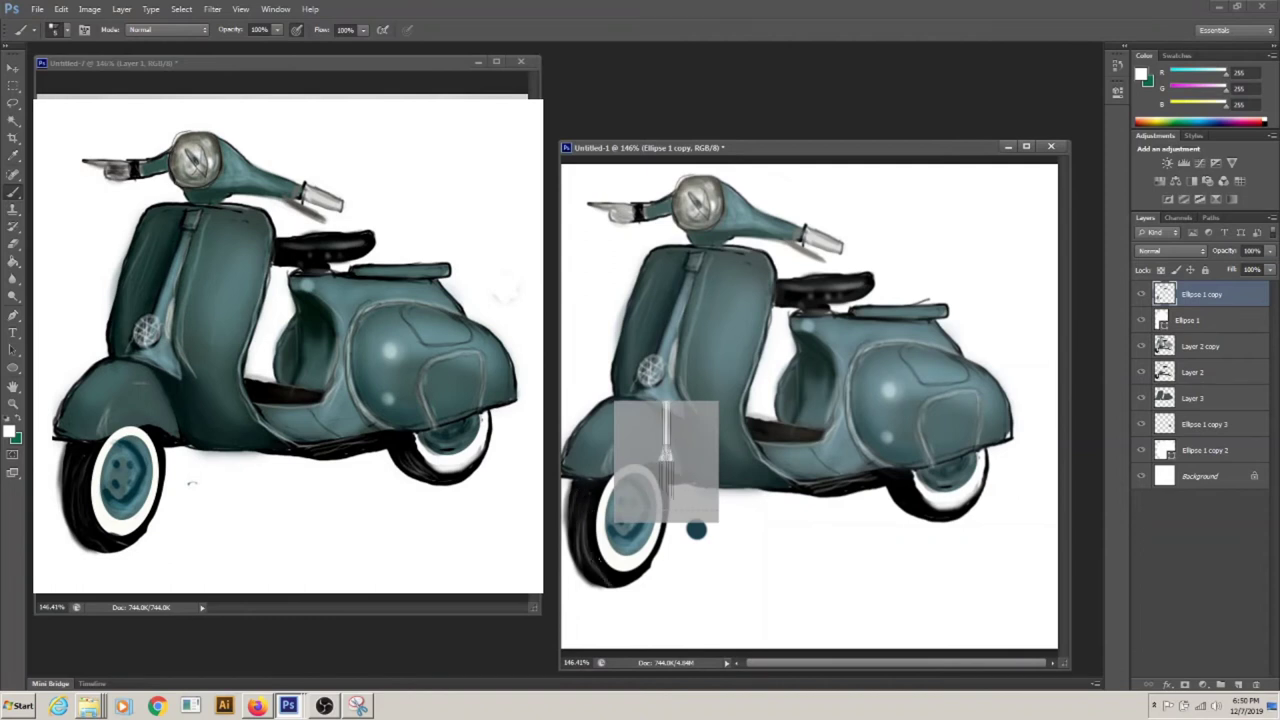
drag(598, 484, 572, 532)
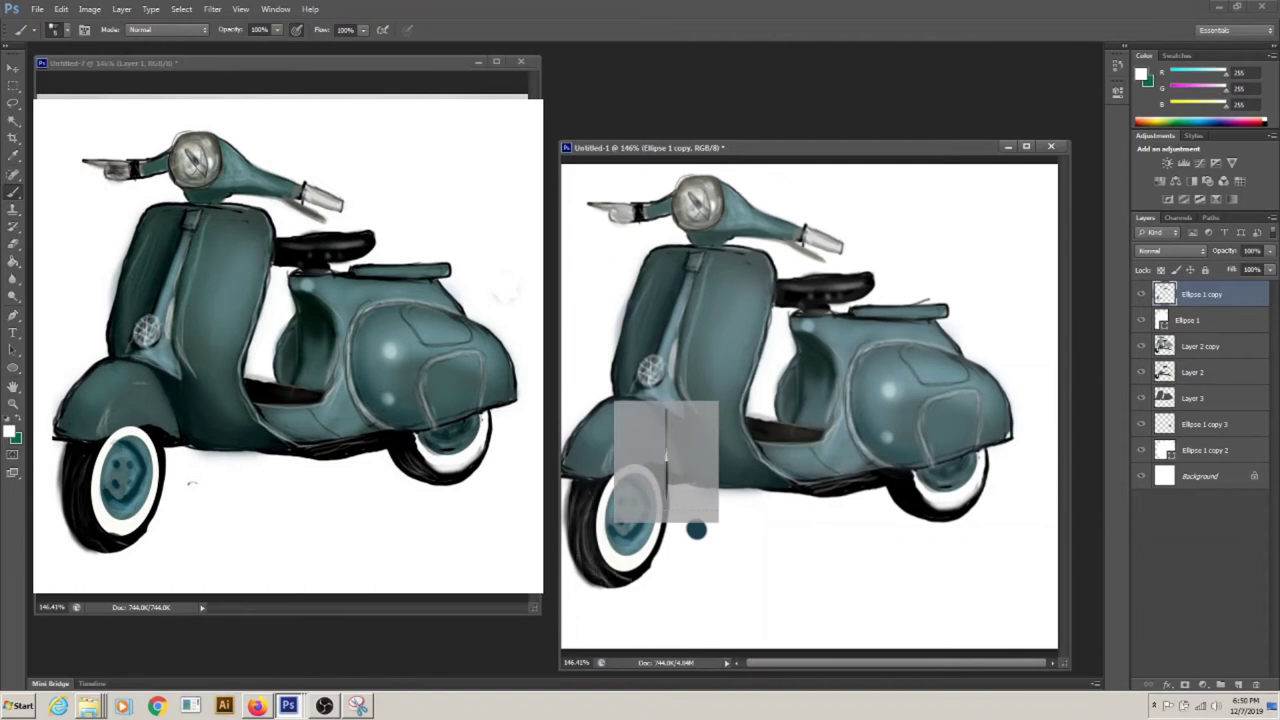
alt+click(665, 460)
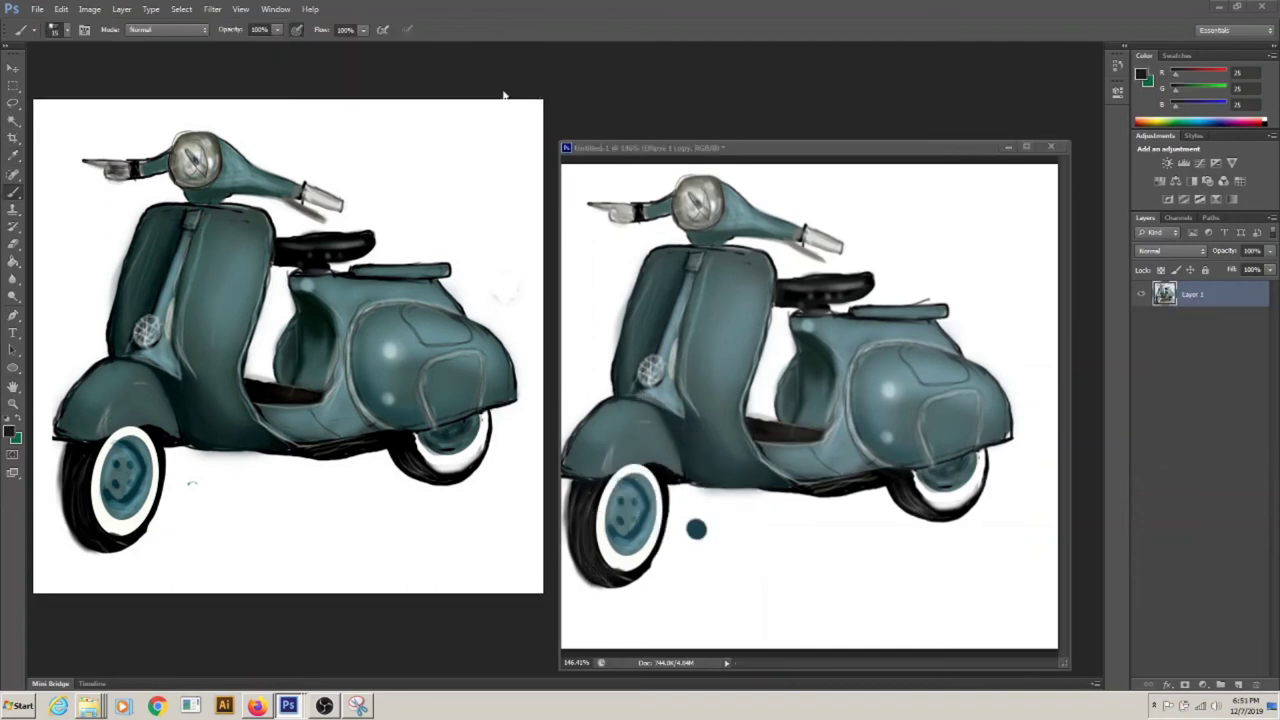
Group the scooter layers, stamp a merged copy above, and nudge it slightly right and down
drag(700, 147, 489, 91)
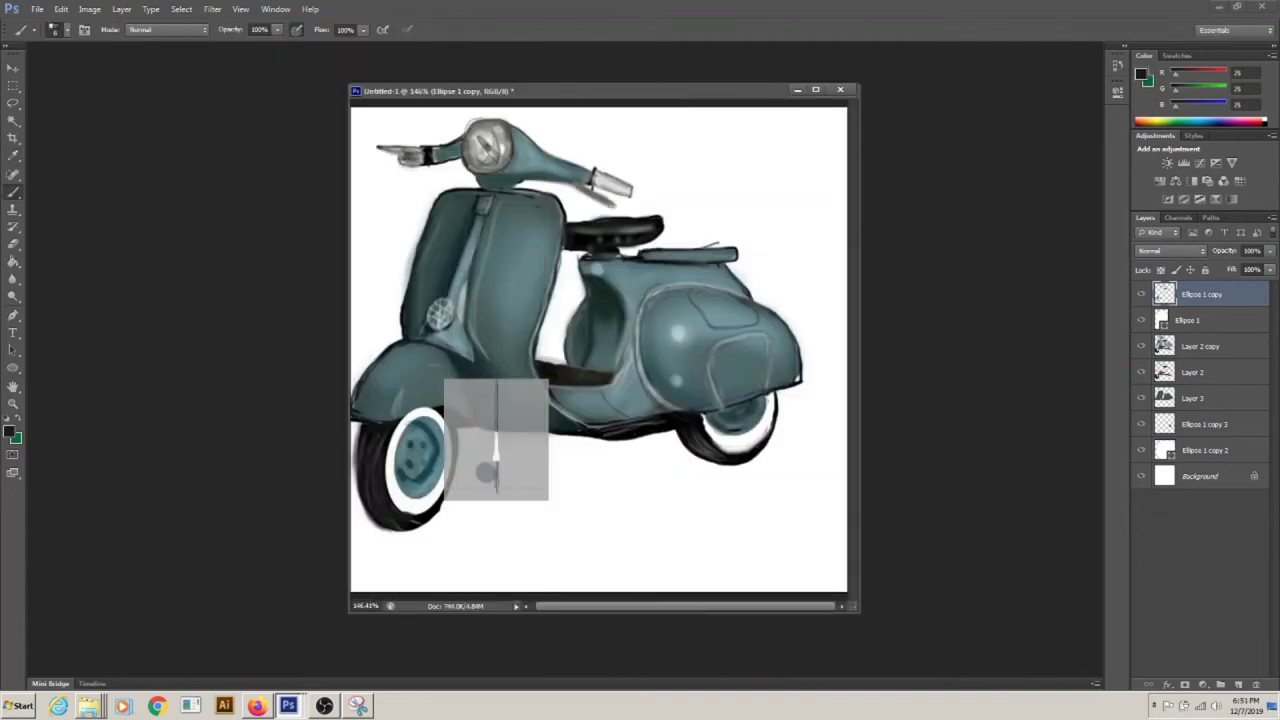
key(v)
shift+click(1162, 450)
key(ctrl+g)
key(ctrl+alt+e)
key(ctrl+l)
key(Escape)
drag(547, 527, 561, 548)
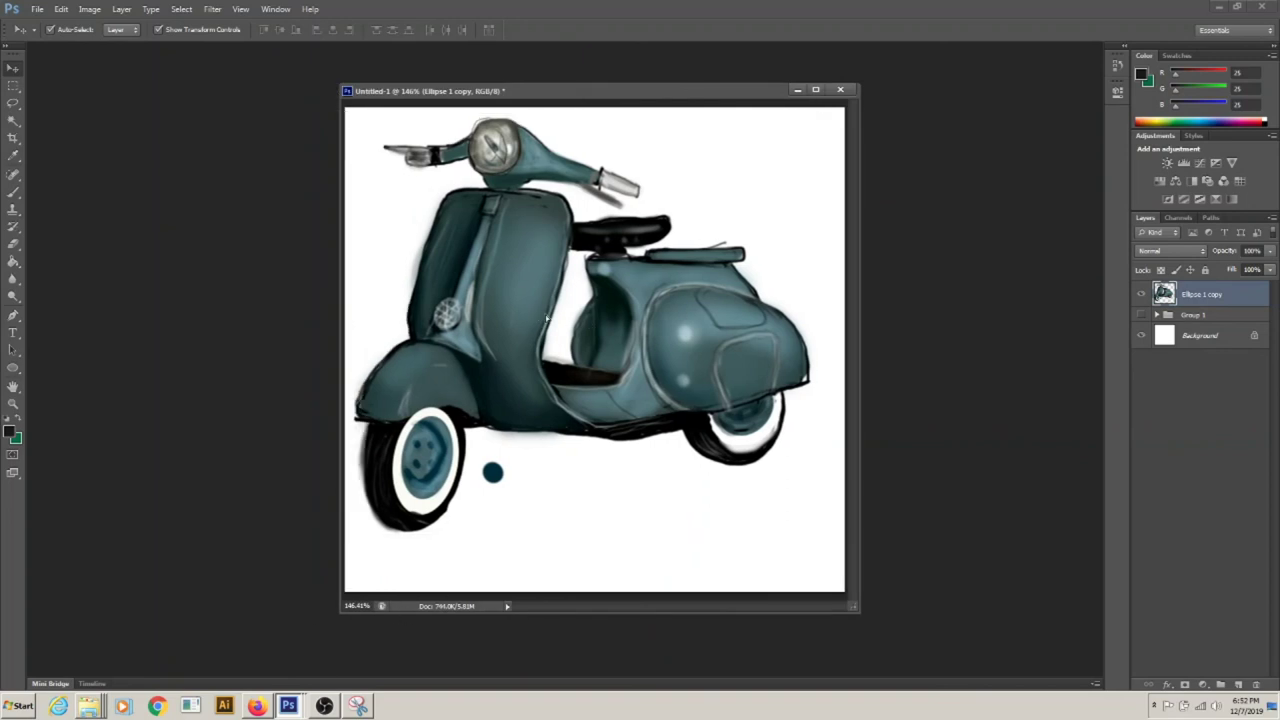